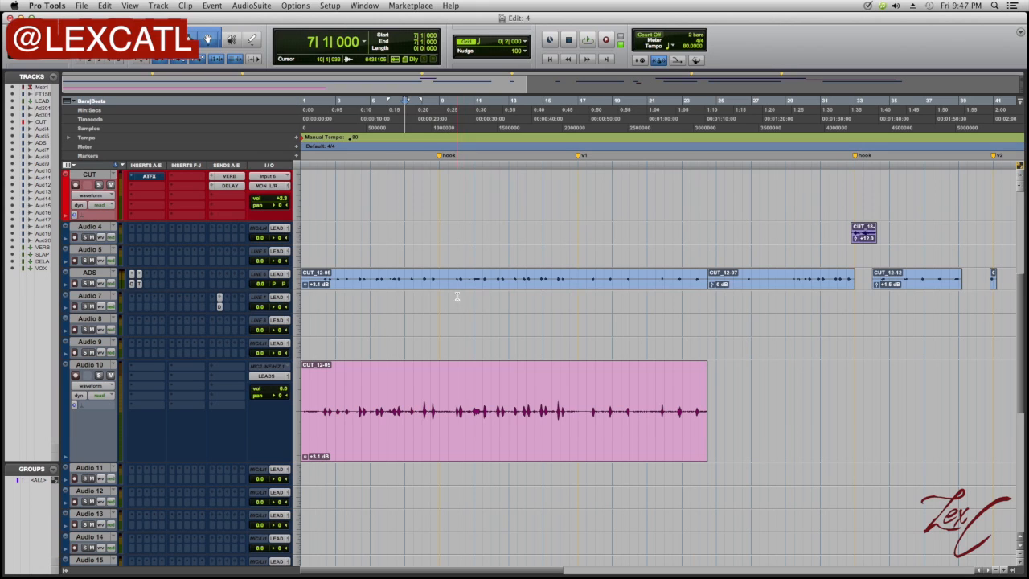
pyautogui.doubleClick(446, 426)
pyautogui.moveTo(394, 396); pyautogui.dragTo(519, 400)
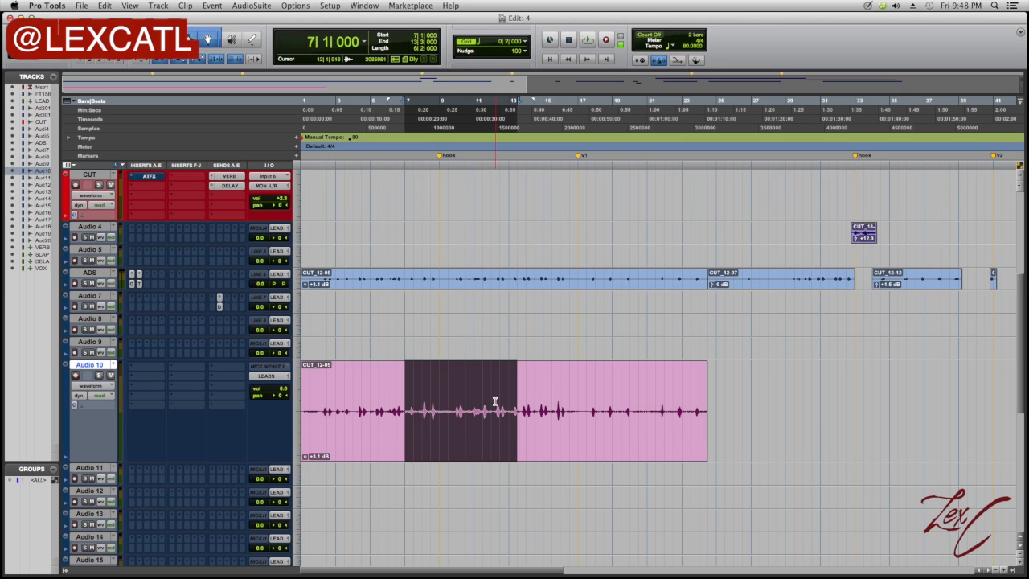
pyautogui.click(432, 374)
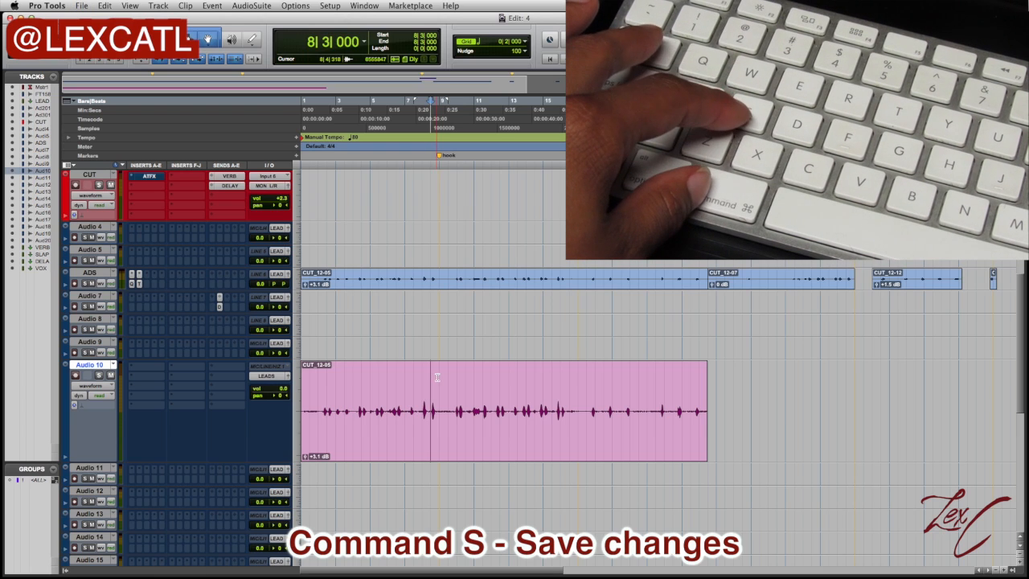
pyautogui.moveTo(416, 370); pyautogui.dragTo(542, 388)
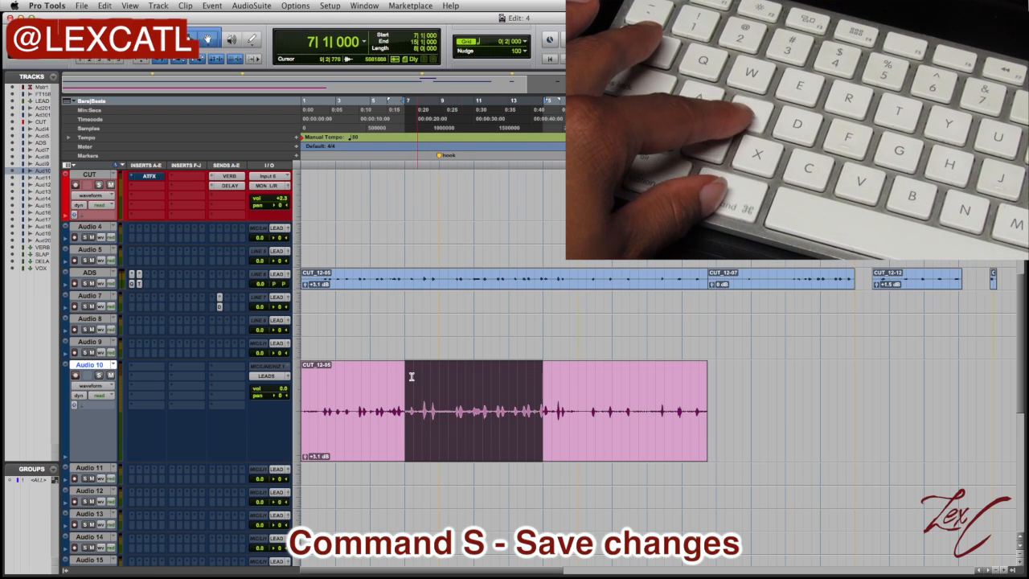
pyautogui.click(405, 347)
pyautogui.moveTo(472, 350); pyautogui.dragTo(474, 352)
# Select the range from 6|3|000 to 13|1|000 in the Audio 10 clip and save the session
pyautogui.moveTo(431, 394); pyautogui.dragTo(588, 386)
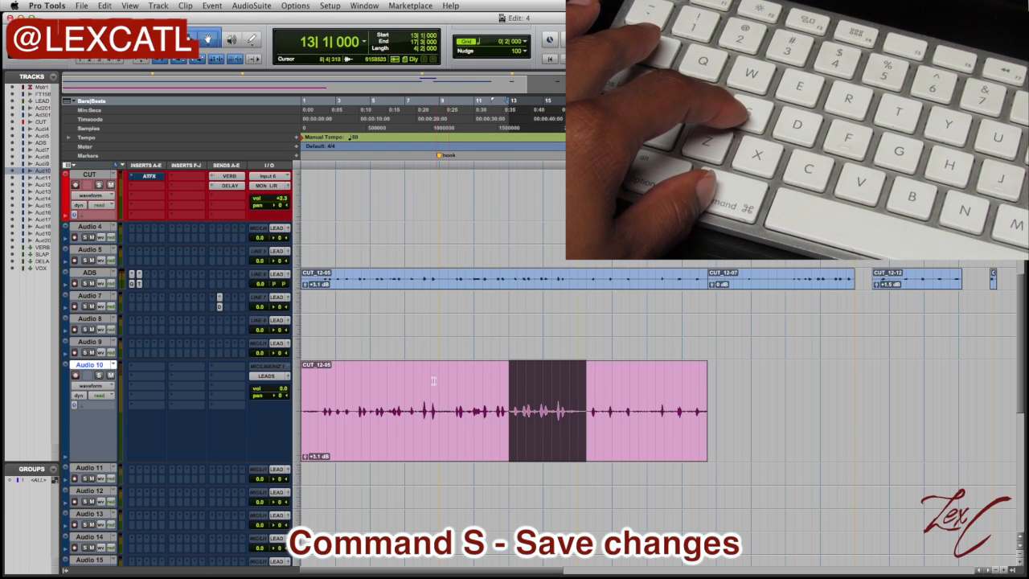
pyautogui.moveTo(397, 387); pyautogui.dragTo(508, 387)
pyautogui.press('super+s')
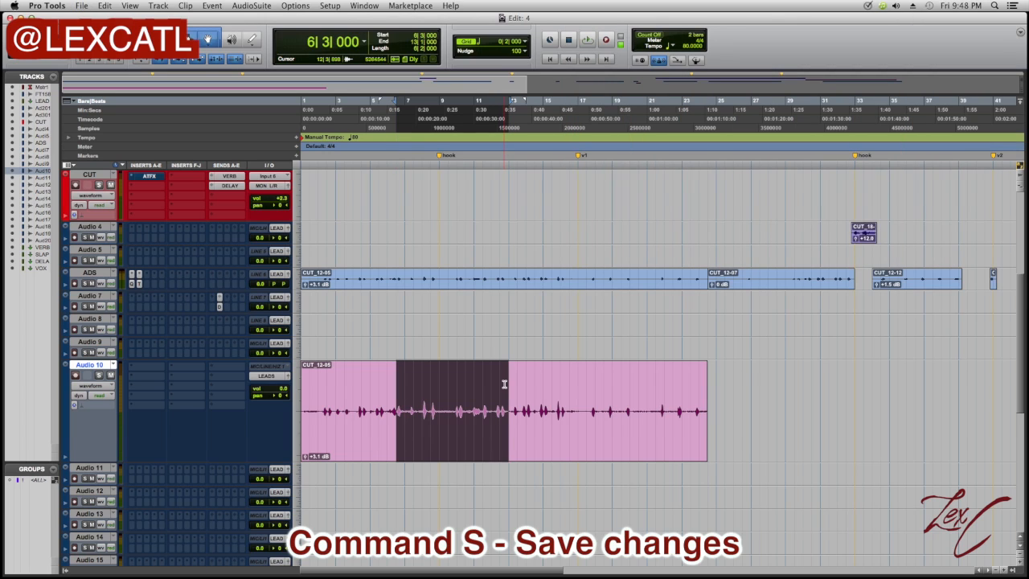
# Select other ranges in the Audio 10 clip, ending with 10|3|000 to 16|3|000, and save the session after selecting
pyautogui.moveTo(535, 404); pyautogui.dragTo(630, 404)
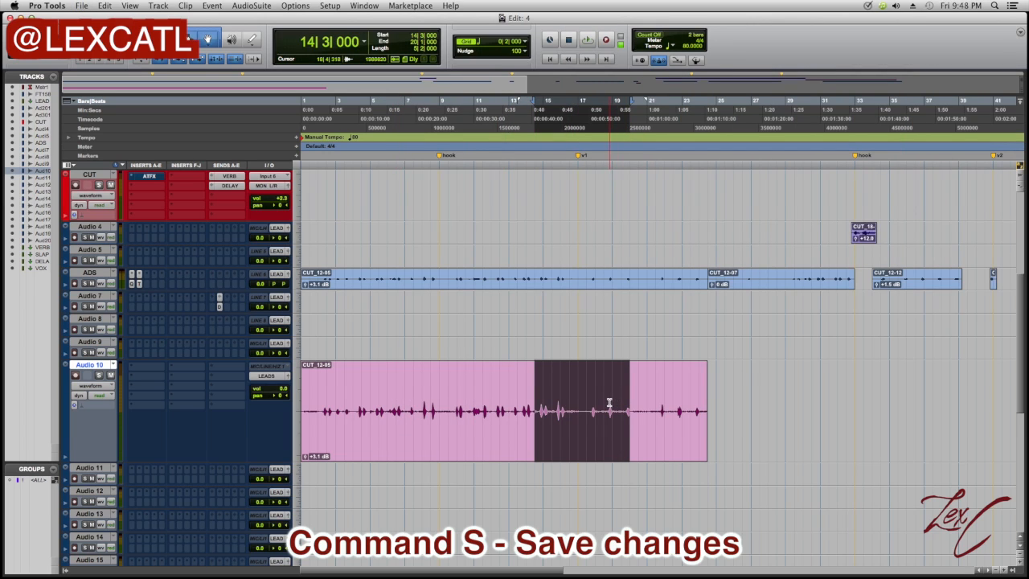
pyautogui.moveTo(386, 402); pyautogui.dragTo(490, 402)
pyautogui.press('super+s')
pyautogui.moveTo(362, 394); pyautogui.dragTo(568, 387)
pyautogui.press('super+s')
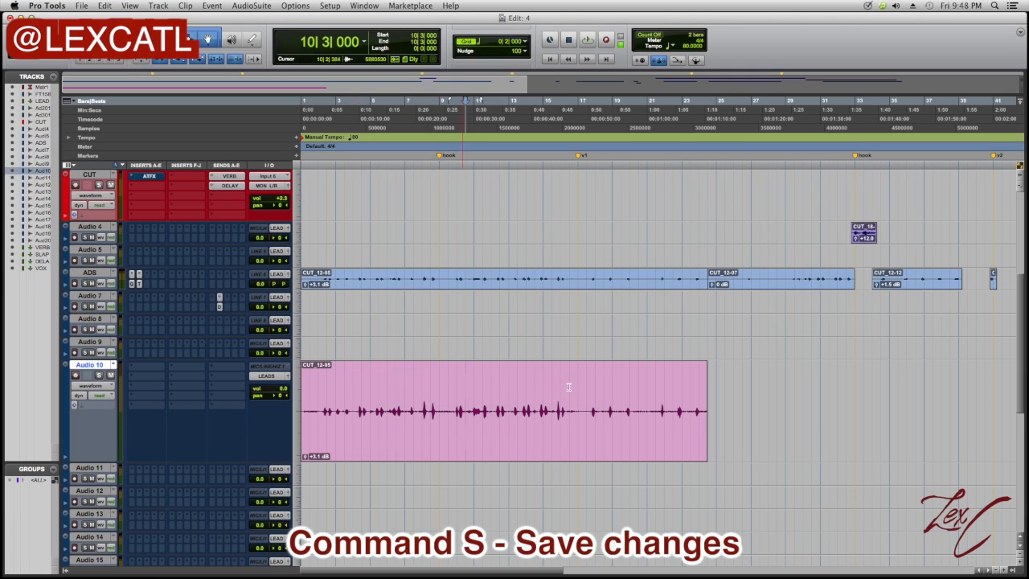
pyautogui.press('super+s')
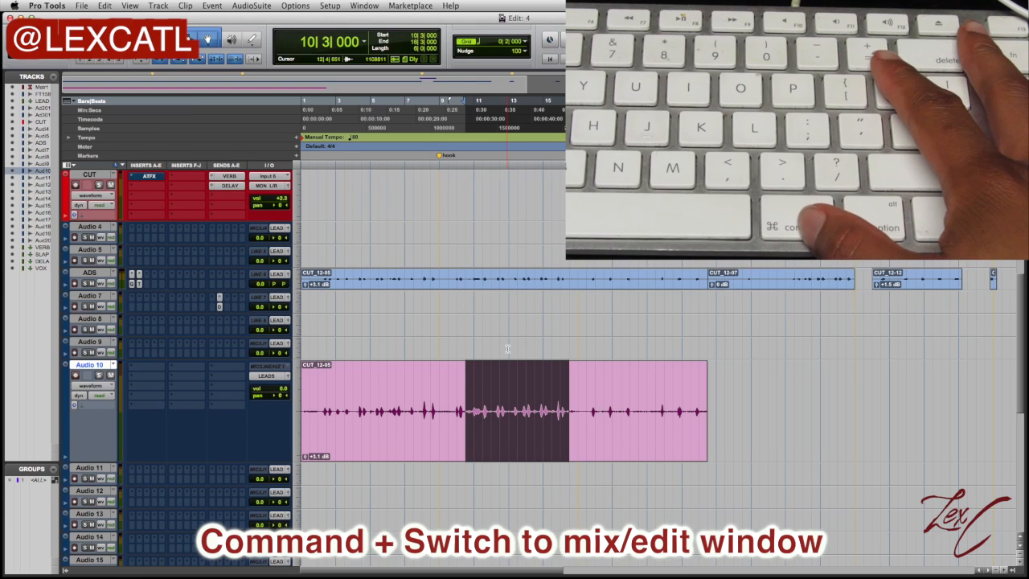
# Switch back and forth between the Mix and Edit windows, finishing in the Edit window
pyautogui.press('super+equal')
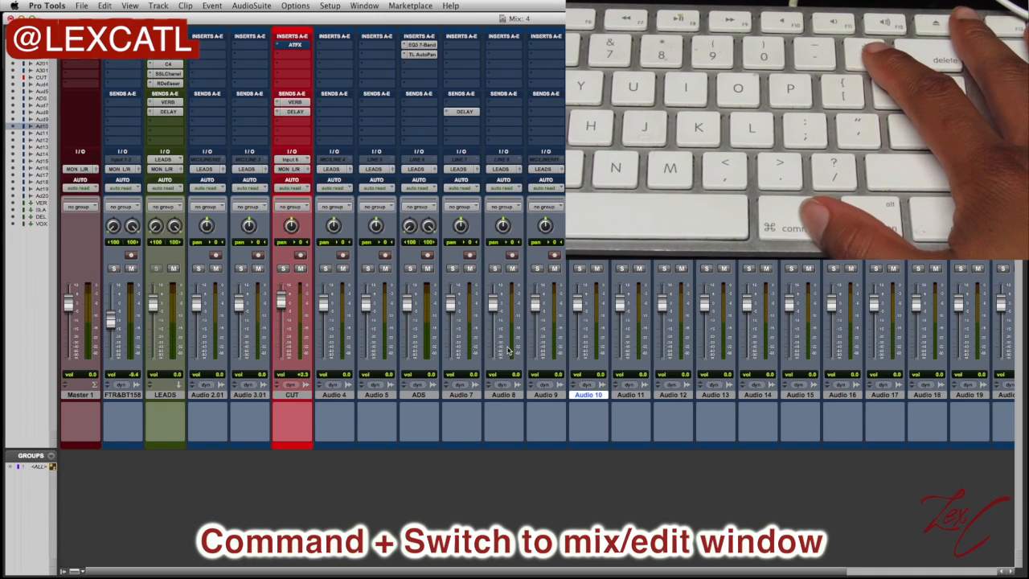
pyautogui.press('super+equal')
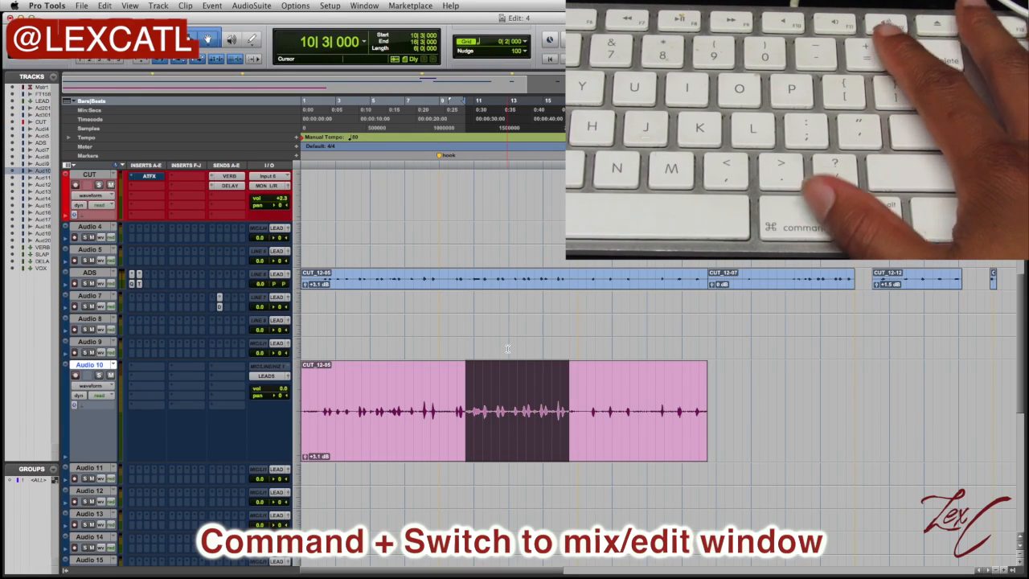
pyautogui.press('super+equal')
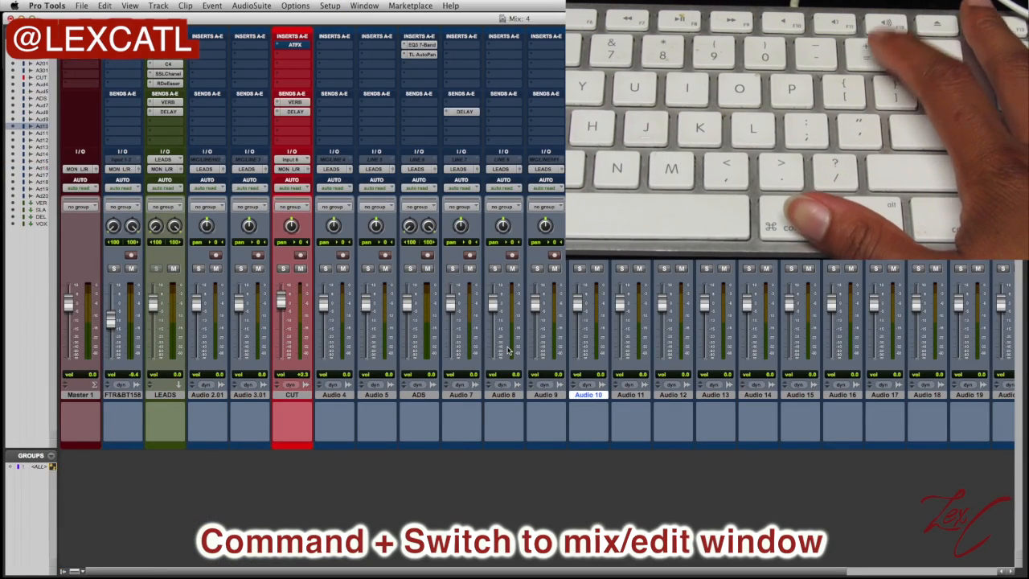
pyautogui.press('super+equal')
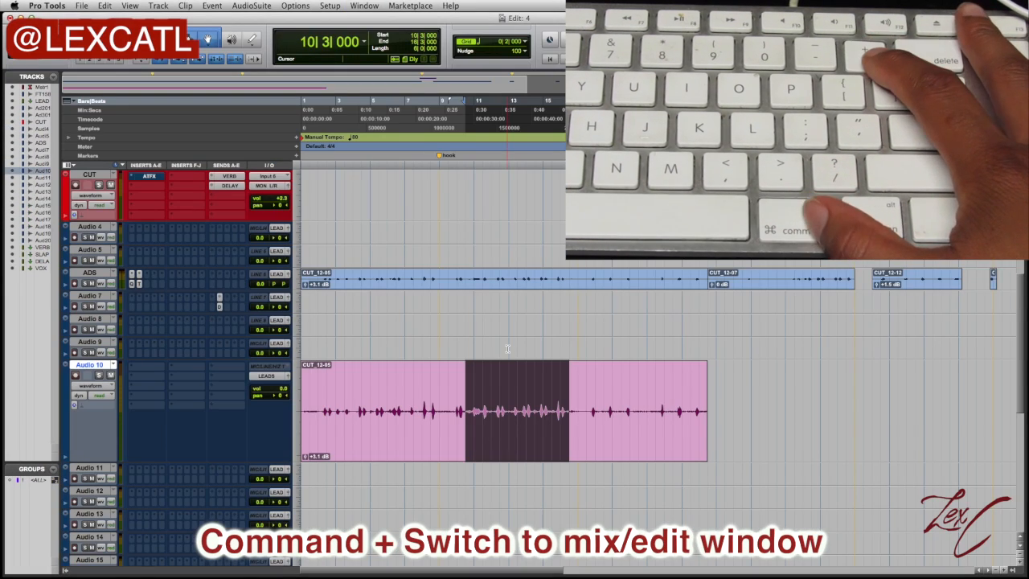
pyautogui.press('super+equal')
pyautogui.press('super+equal')
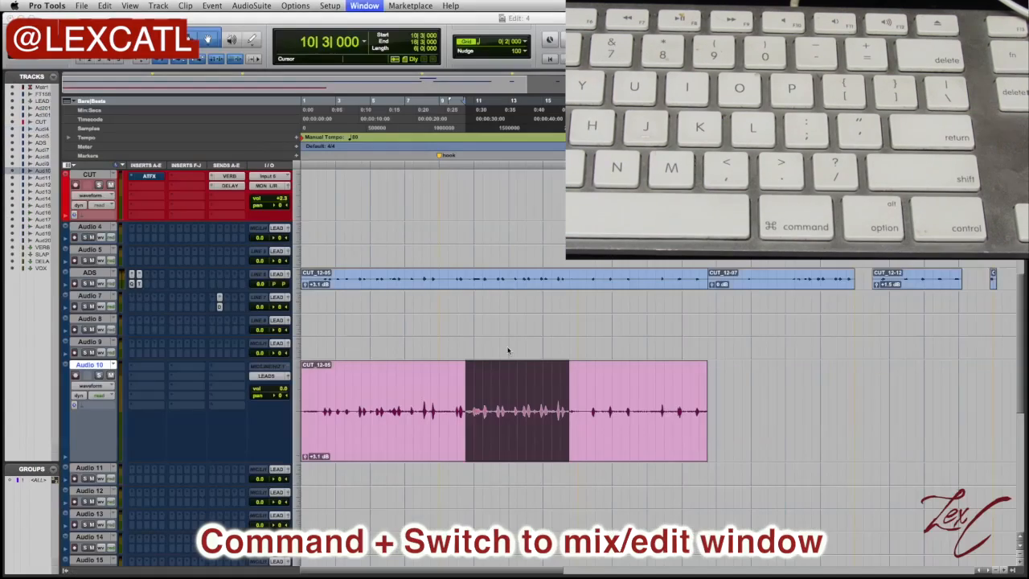
pyautogui.press('super+equal')
pyautogui.press('super+equal')
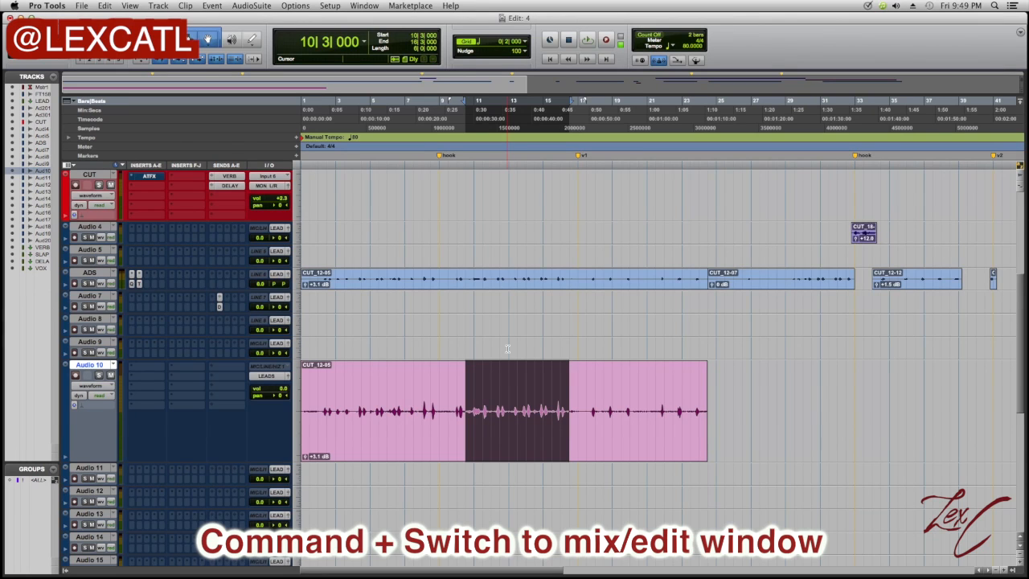
pyautogui.press('super+equal')
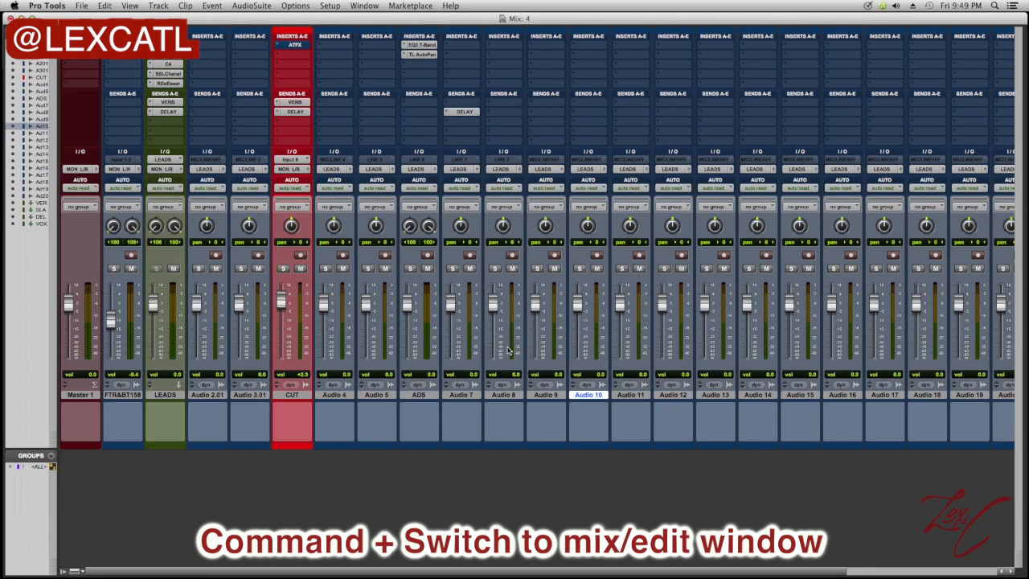
pyautogui.press('super+equal')
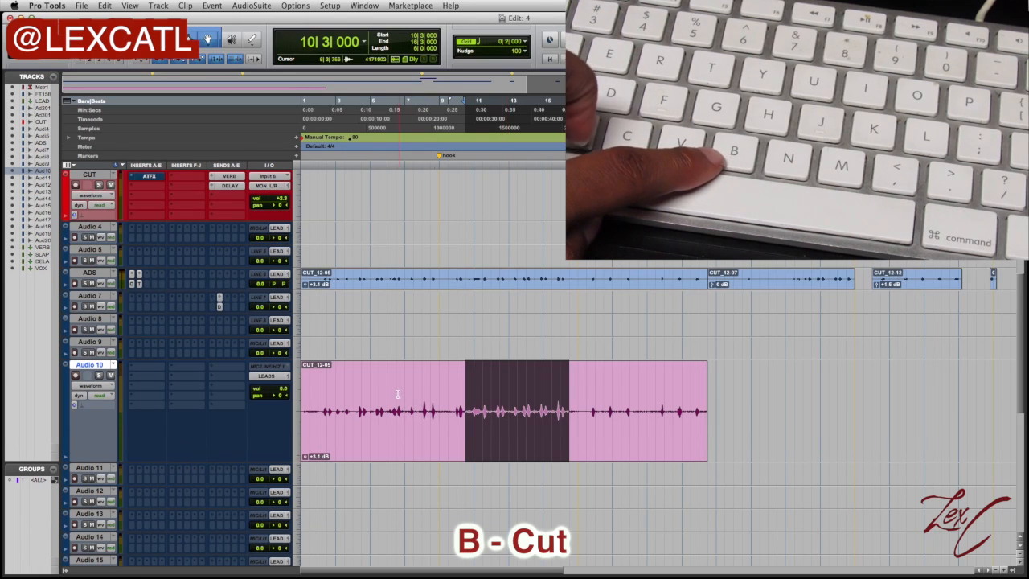
# Split the Audio 10 clip at 7|3|000
pyautogui.moveTo(414, 393); pyautogui.dragTo(454, 392)
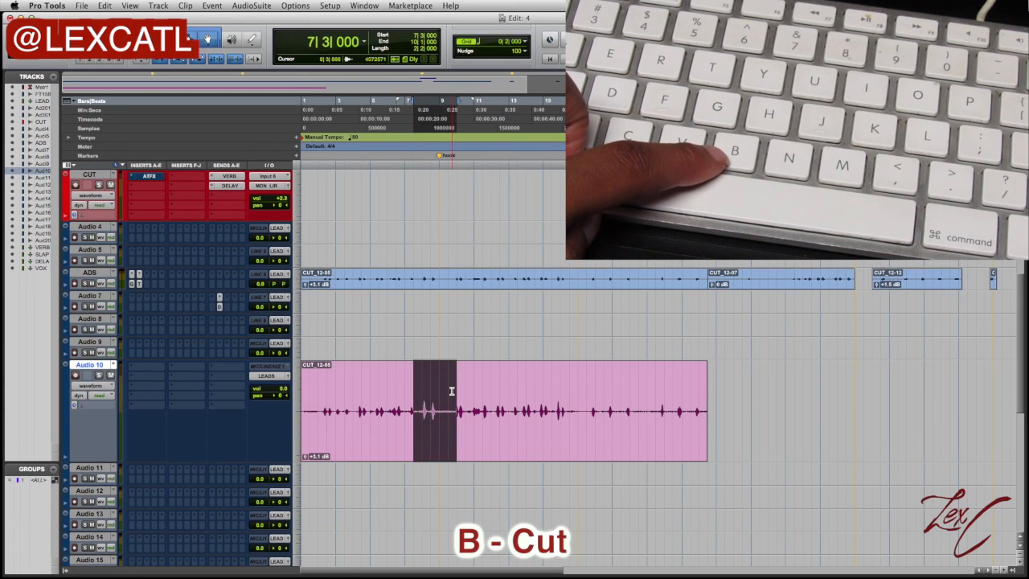
pyautogui.click(415, 385)
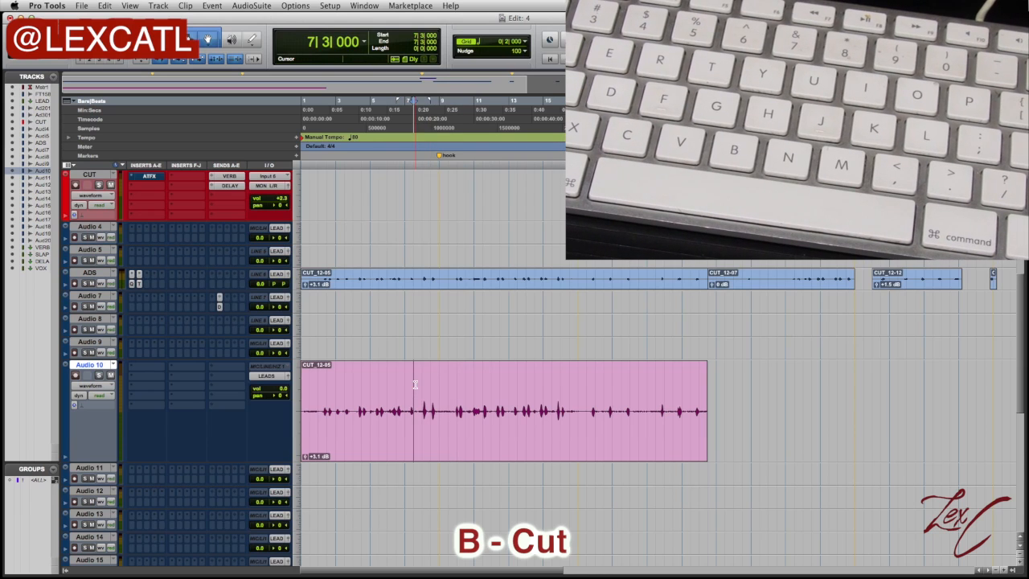
pyautogui.press('b')
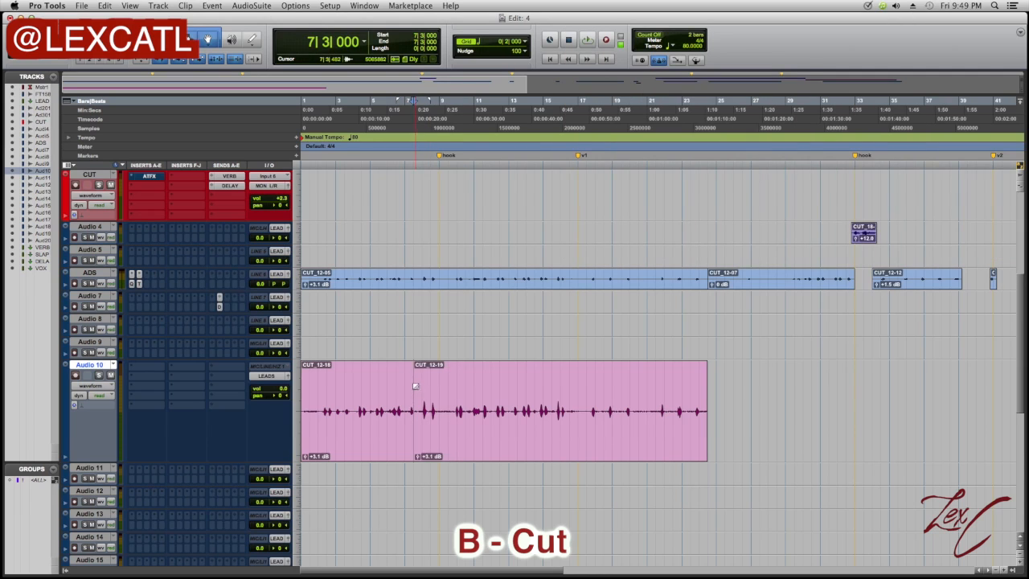
# Split the second Audio 10 clip at 12|3|000
pyautogui.click(467, 425)
pyautogui.click(355, 422)
pyautogui.click(472, 439)
pyautogui.click(384, 430)
pyautogui.click(501, 375)
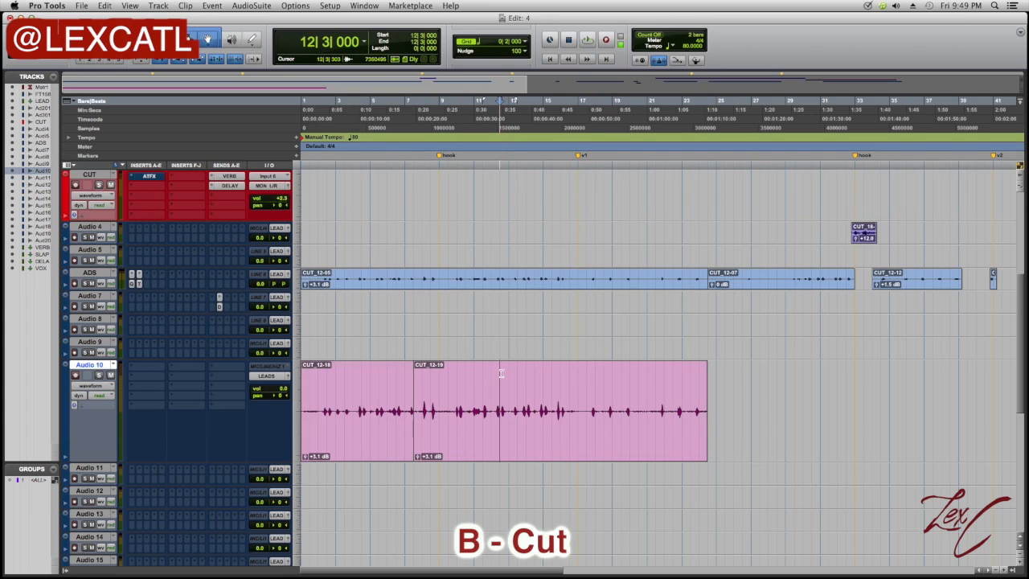
pyautogui.press('b')
# Delete two sections of the last Audio 10 clip: 17|1|000 to 18|3|000 and about 19|3 to 21|3
pyautogui.click(575, 405)
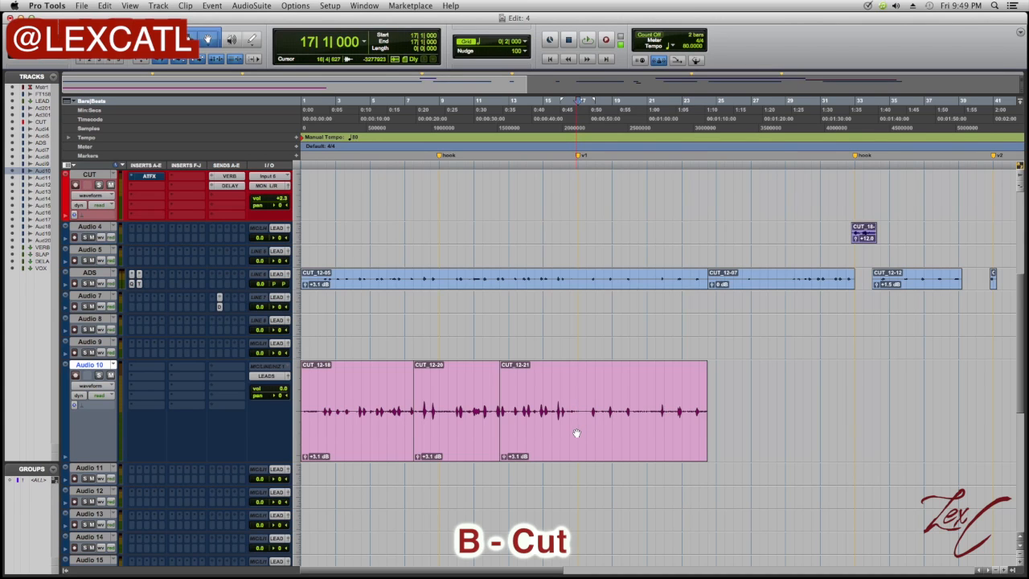
pyautogui.moveTo(560, 384); pyautogui.dragTo(603, 386)
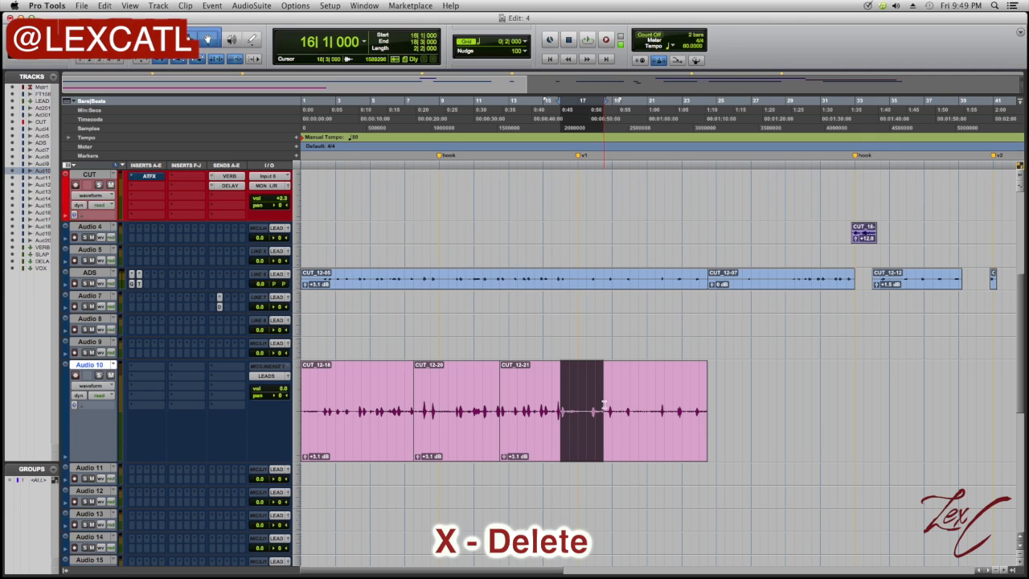
pyautogui.click(579, 384)
pyautogui.keyDown('shift'); pyautogui.click(604, 381); pyautogui.keyUp('shift')
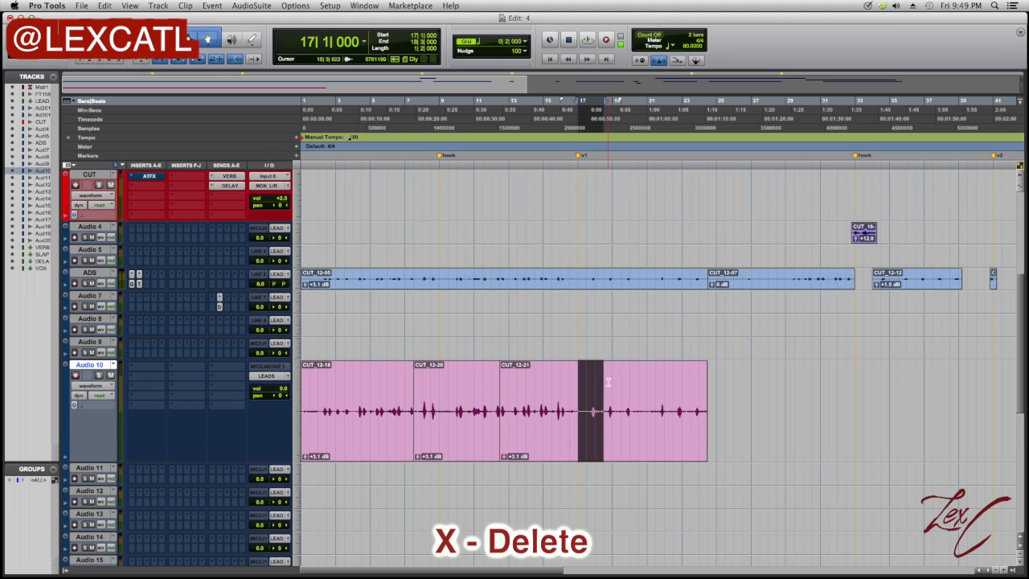
pyautogui.press('x')
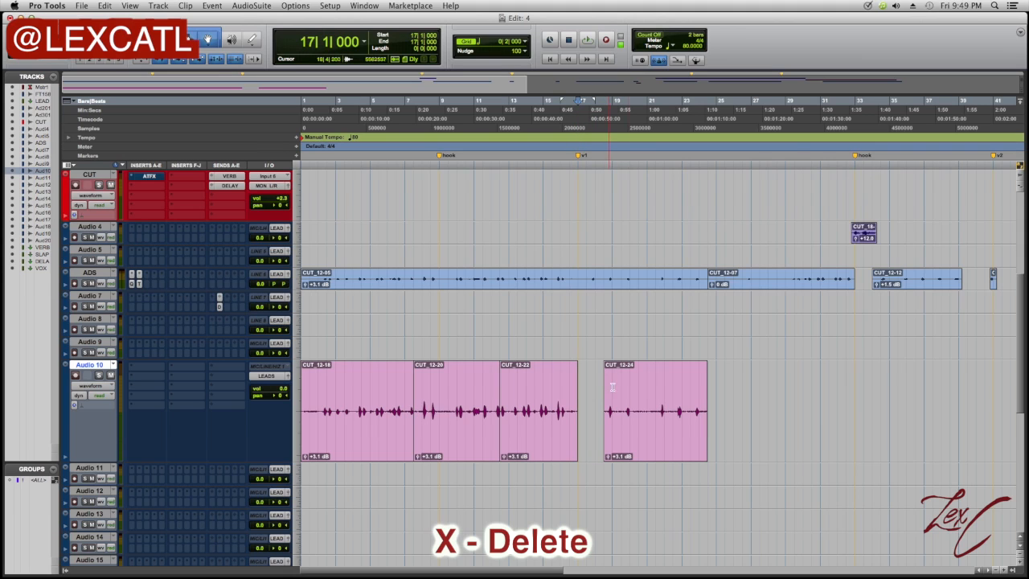
pyautogui.keyDown('shift'); pyautogui.click(653, 388); pyautogui.keyUp('shift')
pyautogui.press('x')
# Delete two one-bar sections from the first Audio 10 clip, starting at 4|3|000 and 2|3|000
pyautogui.click(374, 392)
pyautogui.keyDown('shift'); pyautogui.click(377, 391); pyautogui.keyUp('shift')
pyautogui.press('x')
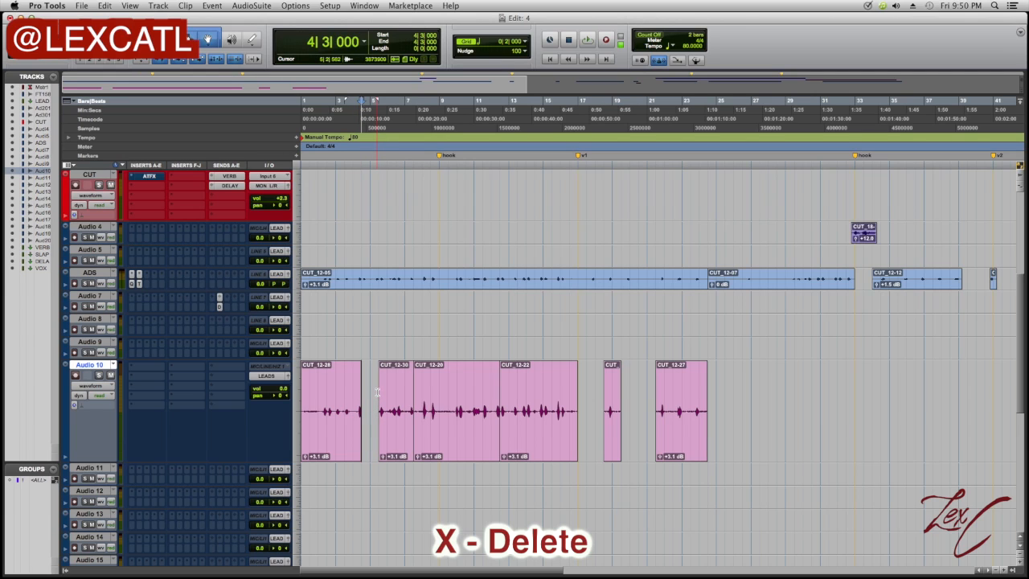
pyautogui.moveTo(326, 391); pyautogui.dragTo(344, 392)
pyautogui.press('x')
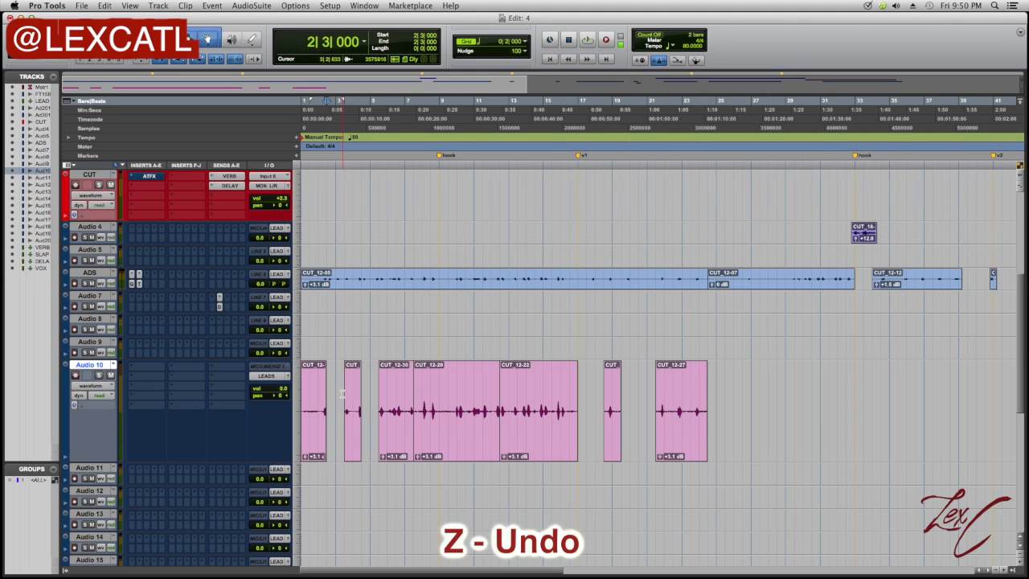
# Undo all the deletions and splits made on Audio 10, back to the single original clip
pyautogui.press('z')
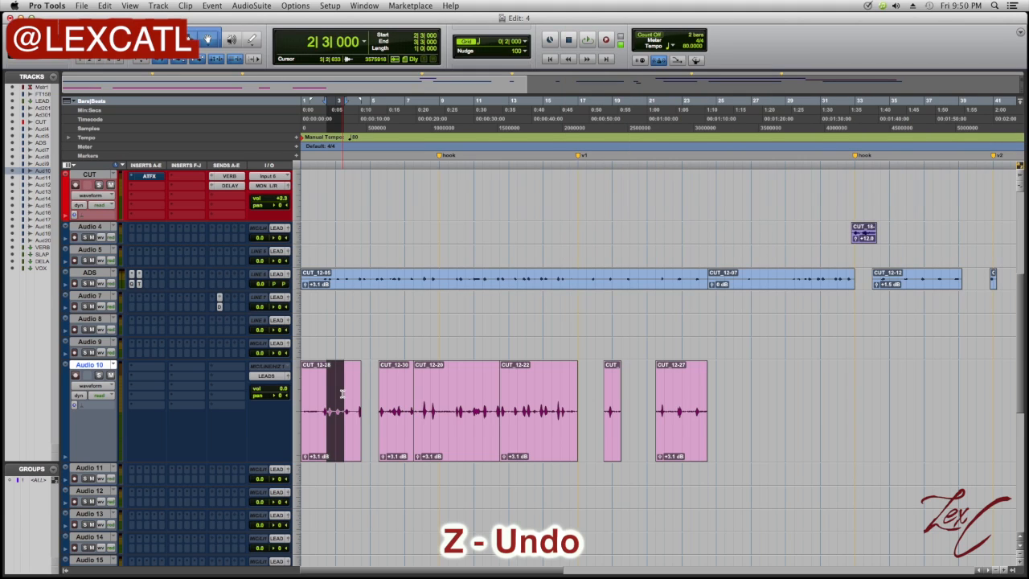
pyautogui.press('z')
pyautogui.press('z')
pyautogui.press('z')
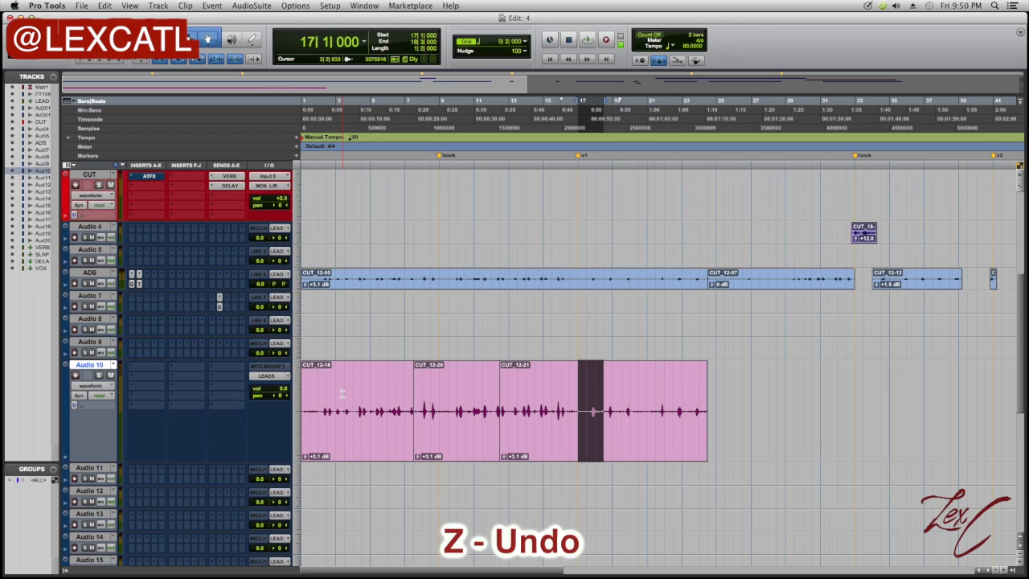
pyautogui.press('z')
pyautogui.press('z')
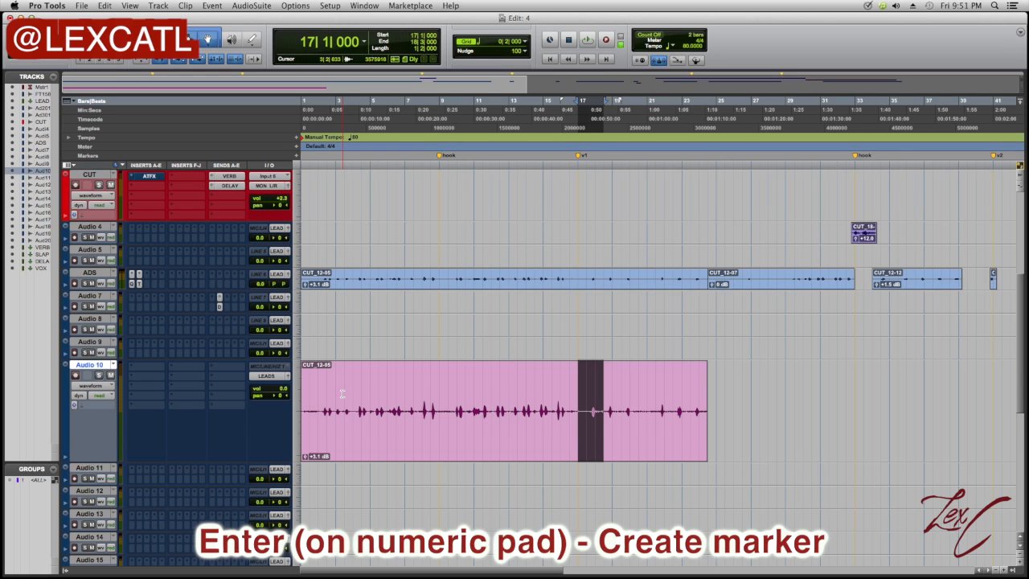
# Create a marker named hook at 17|1|000
pyautogui.press('KP_Enter')
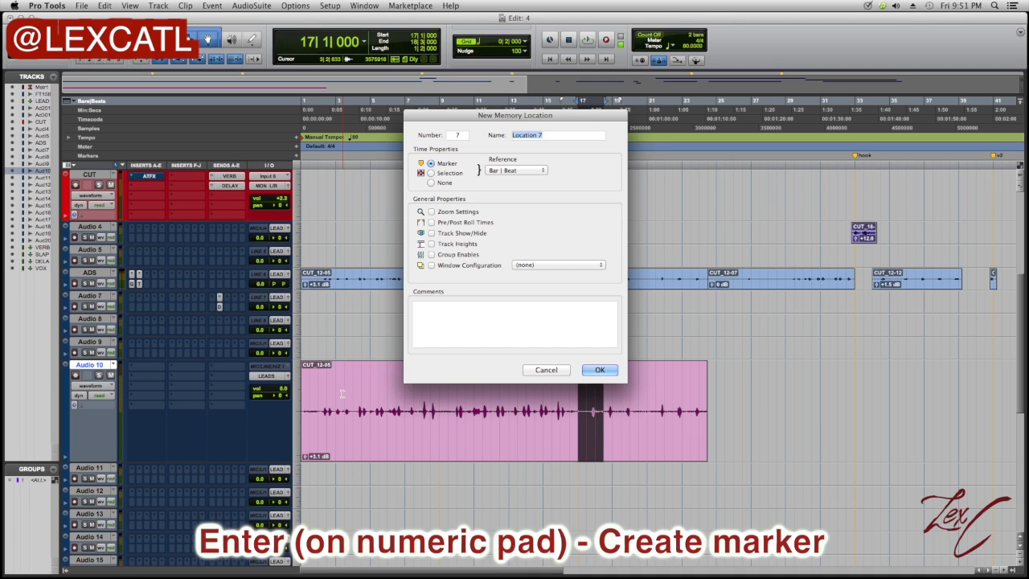
pyautogui.write('hook')
pyautogui.press('Return')
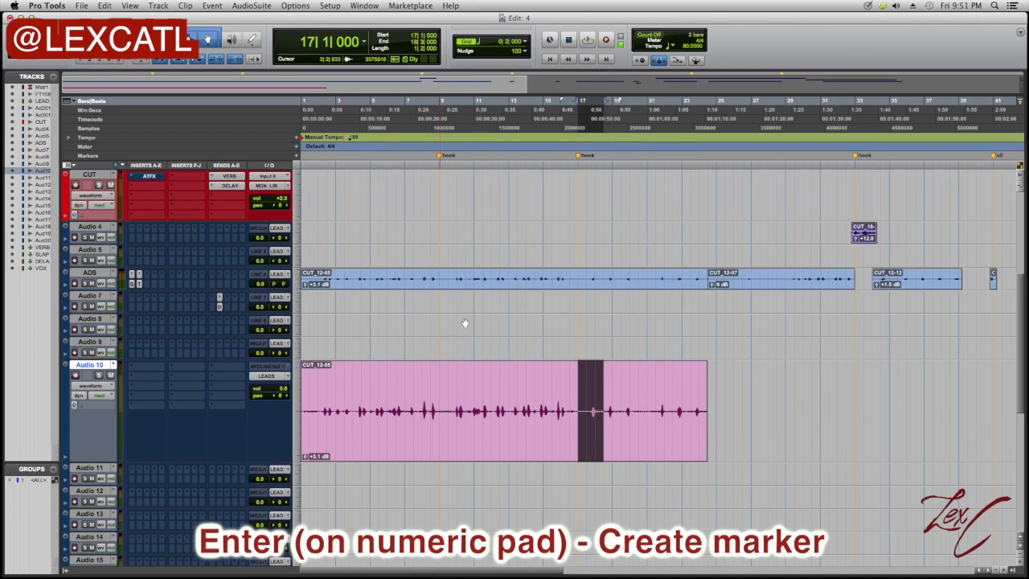
# Create a marker named verse at 24|1|000
pyautogui.click(699, 177)
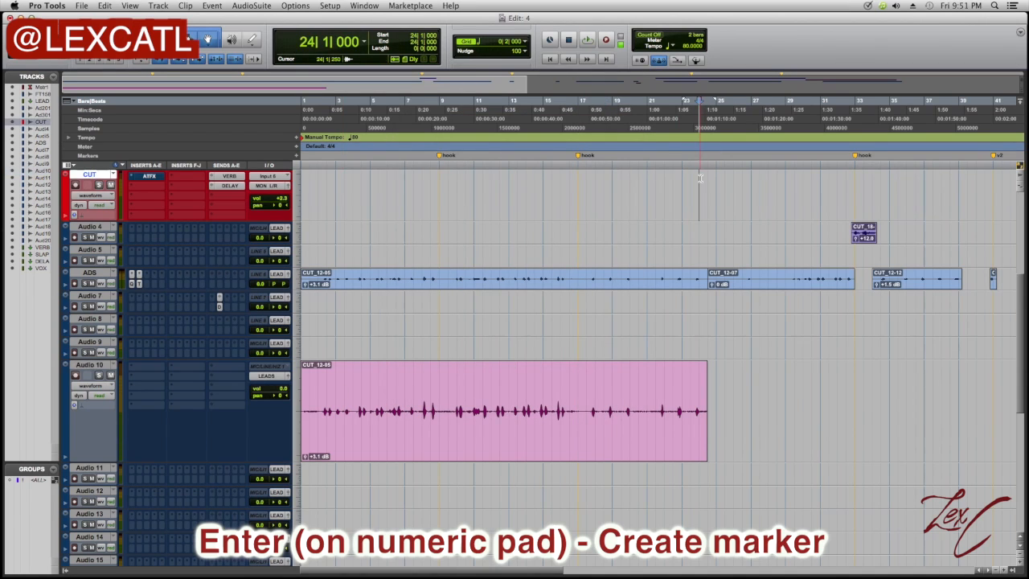
pyautogui.press('KP_Enter')
pyautogui.write('verse')
pyautogui.press('Return')
# Create another marker at 5|3|000
pyautogui.click(369, 342)
pyautogui.press('KP_Enter')
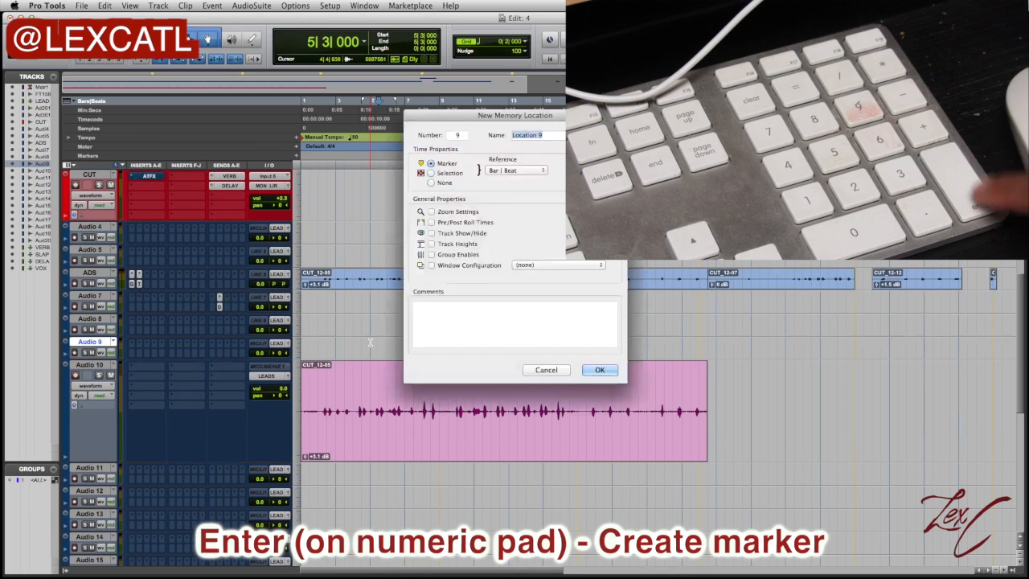
pyautogui.write('hook')
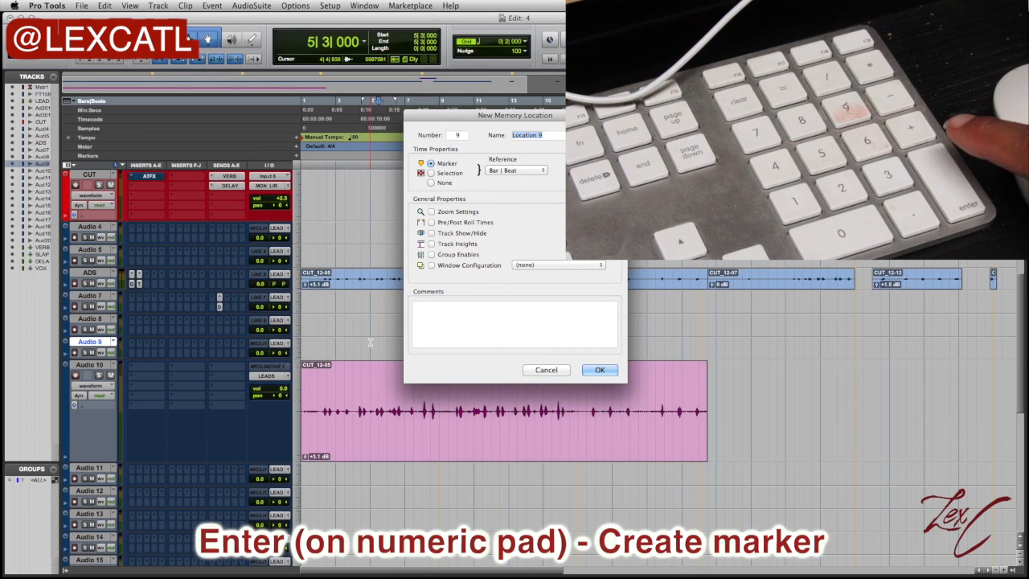
pyautogui.press('KP_Enter')
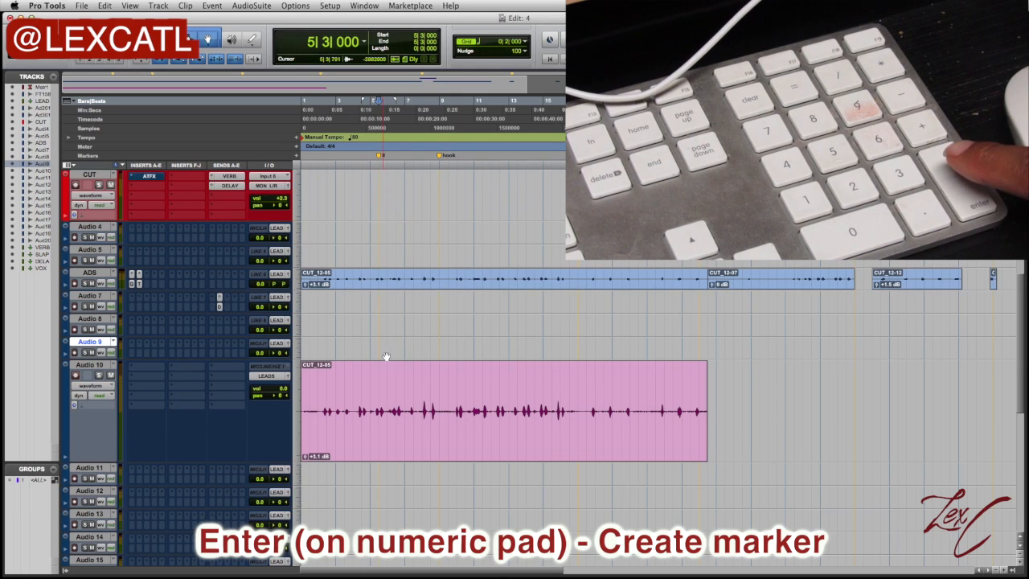
# Create a marker named * at 7|1|000
pyautogui.click(408, 297)
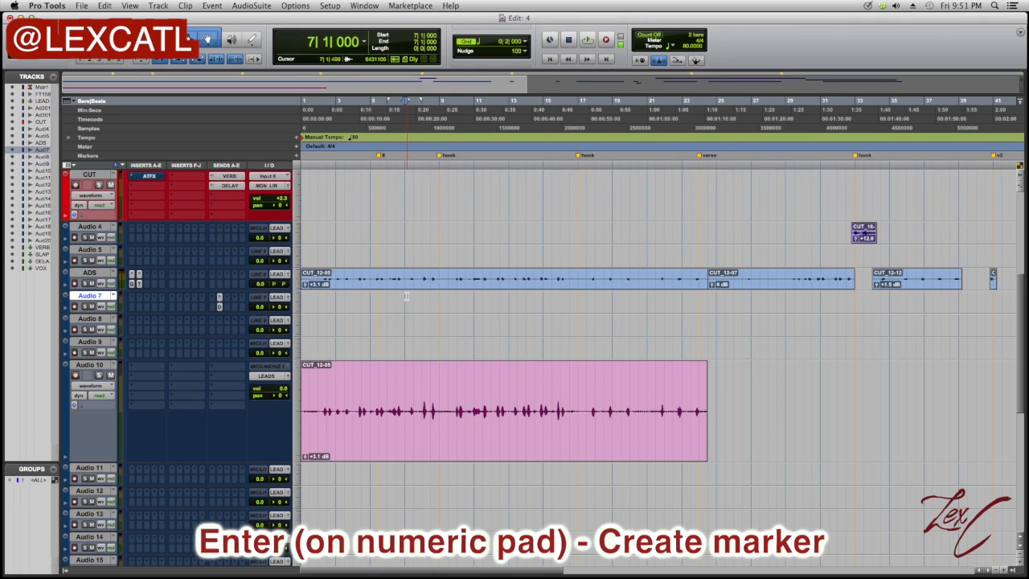
pyautogui.press('KP_Enter')
pyautogui.write('*')
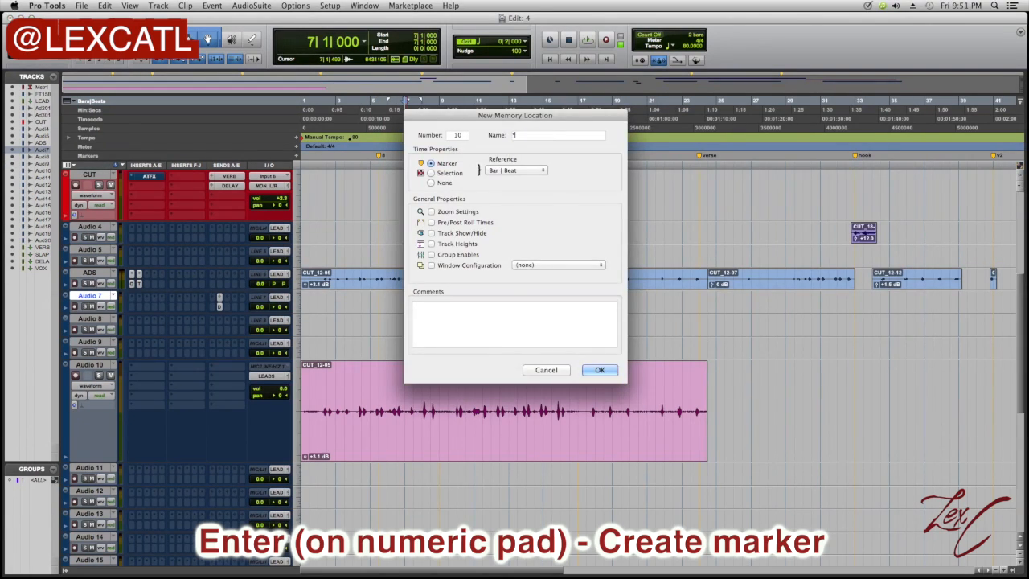
pyautogui.press('Return')
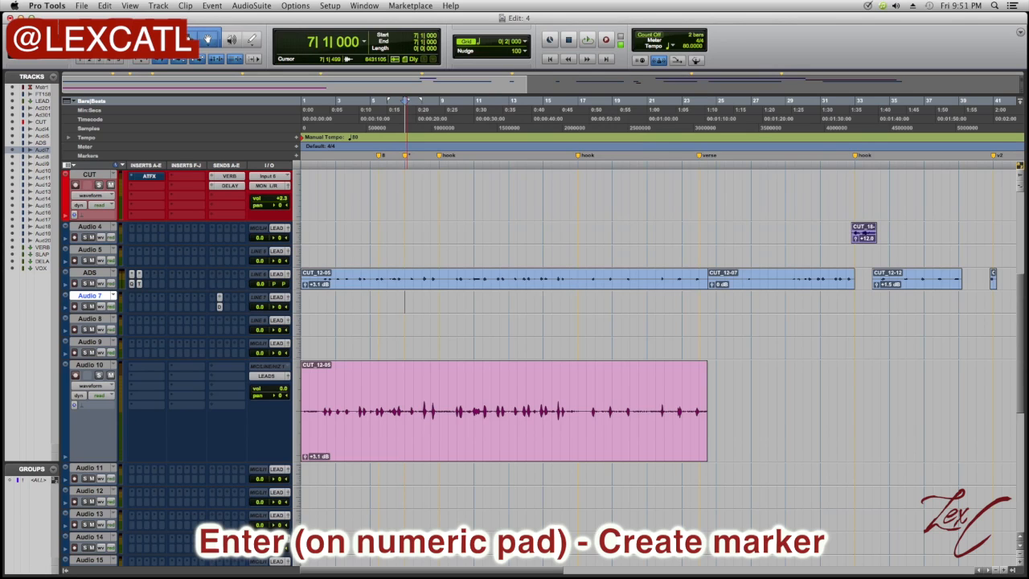
# Create another marker named * at 11|3|000
pyautogui.click(482, 231)
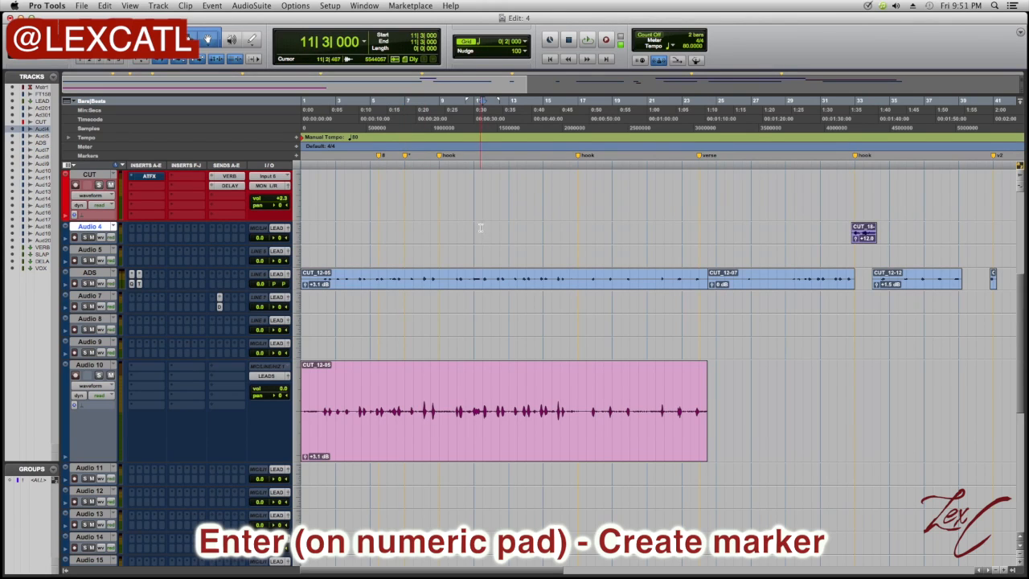
pyautogui.press('KP_Enter')
pyautogui.write('*')
pyautogui.press('Return')
# Remove the markers at 11|3|000 and 7|1|000, and undo the marker changes back to the original set of markers
pyautogui.click(483, 156)
pyautogui.moveTo(483, 156); pyautogui.dragTo(485, 178)
pyautogui.moveTo(407, 156)
pyautogui.mouseDown()
pyautogui.moveTo(412, 182)
pyautogui.moveTo(383, 176)
pyautogui.mouseUp()
pyautogui.press('super+z')
pyautogui.press('super+z')
pyautogui.press('super+z')
pyautogui.press('super+z')
pyautogui.press('super+z')
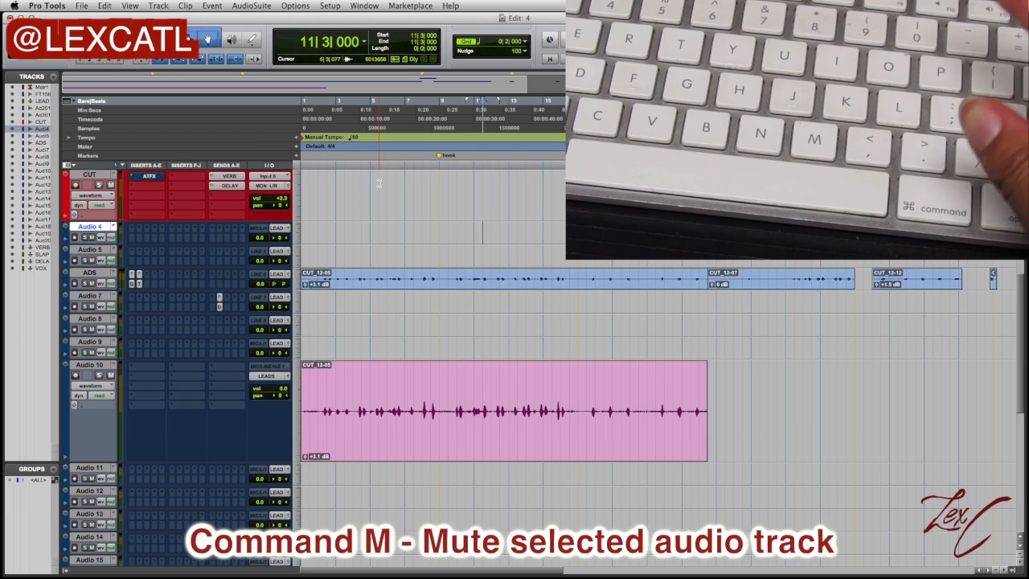
# Select the whole clip on Audio 10 and toggle its mute, leaving it muted
pyautogui.click(440, 429)
pyautogui.press('super+m')
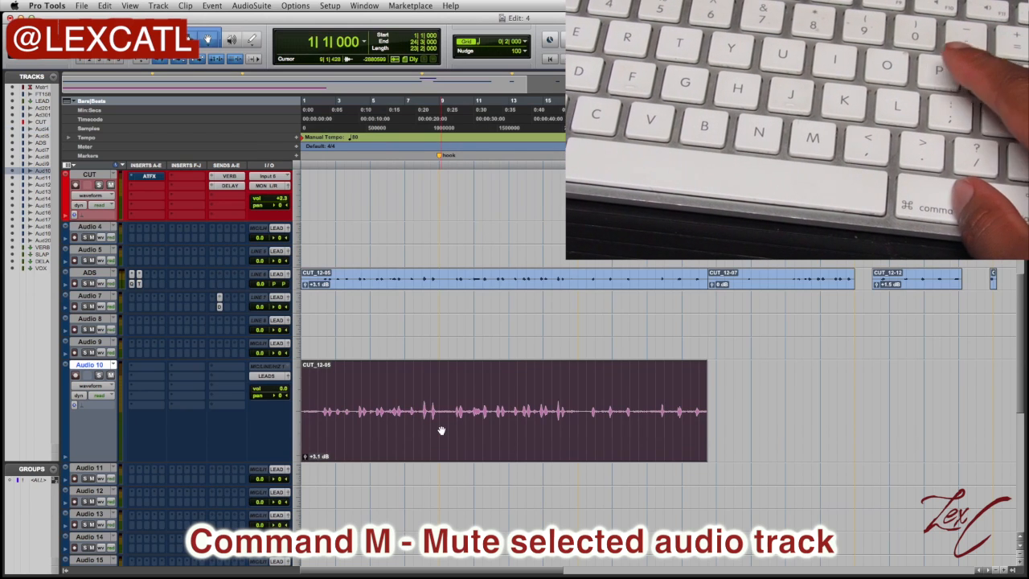
pyautogui.press('super+m')
pyautogui.press('super+m')
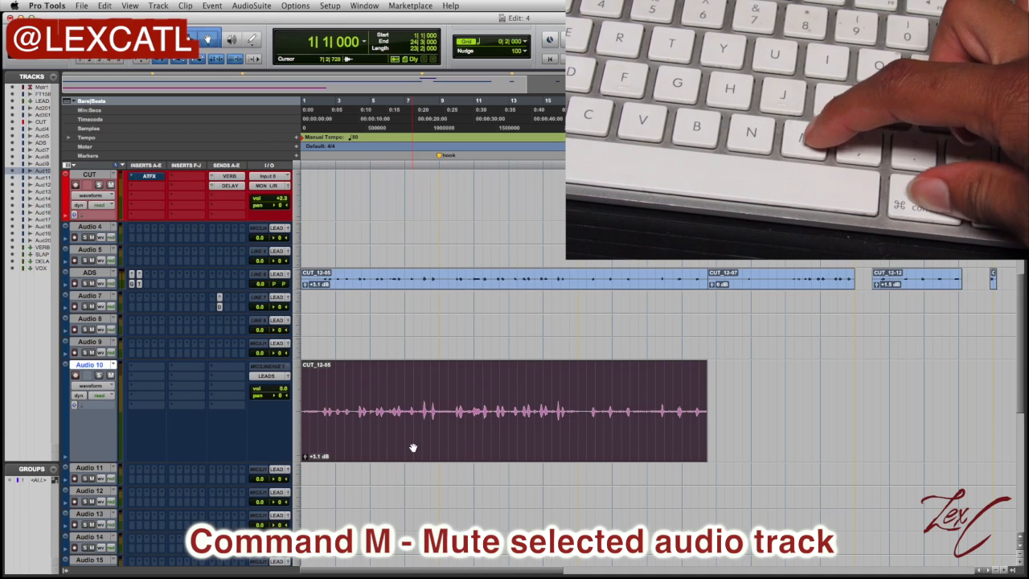
pyautogui.press('super+m')
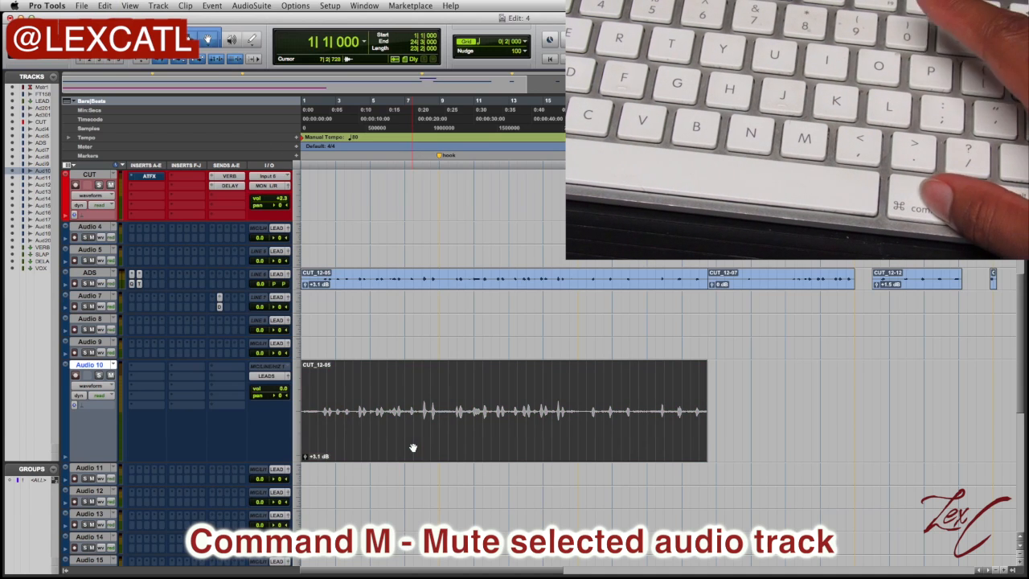
# Deselect the muted clip on Audio 10, reselect it and unmute it
pyautogui.click(410, 345)
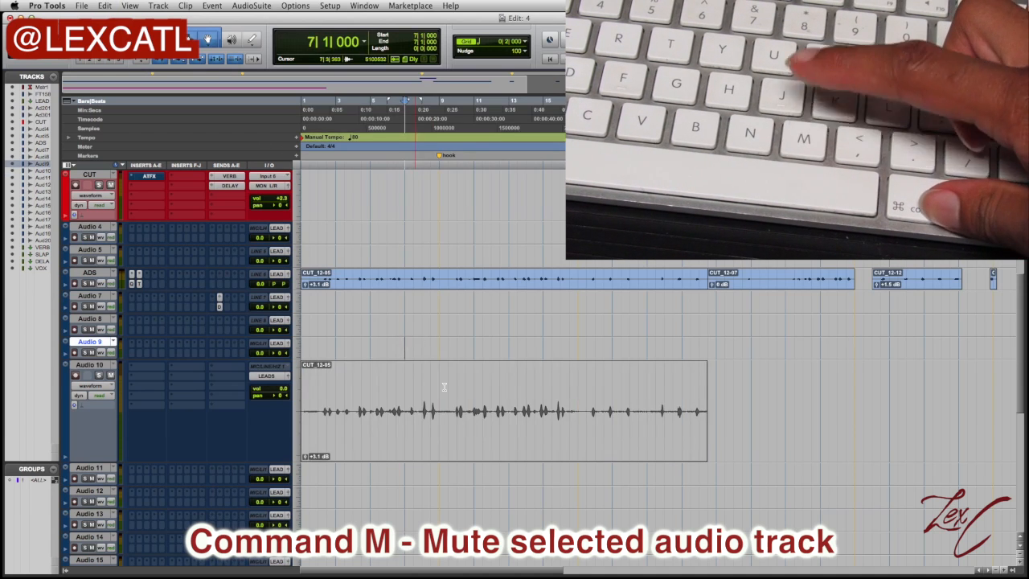
pyautogui.click(447, 448)
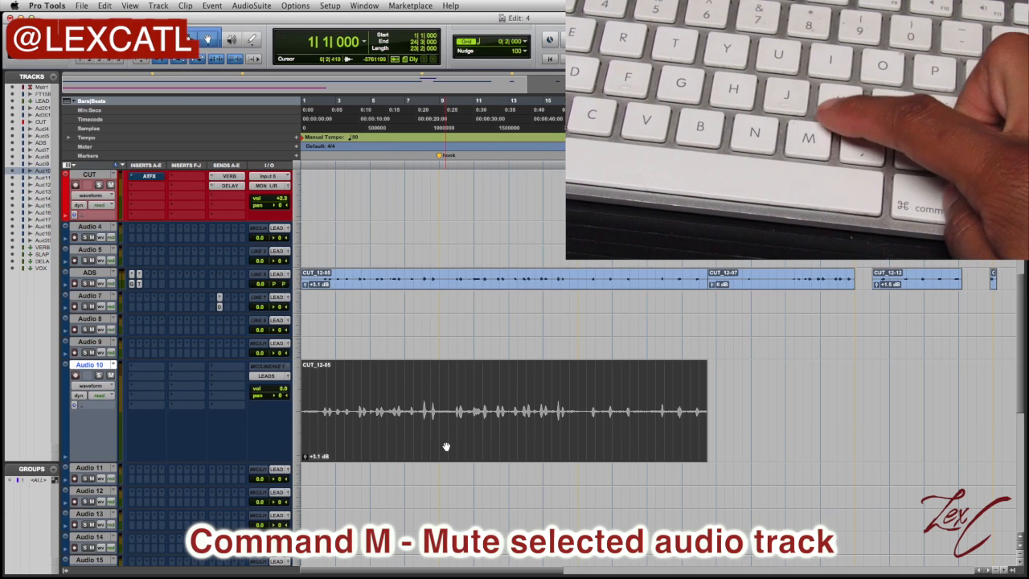
pyautogui.press('super+m')
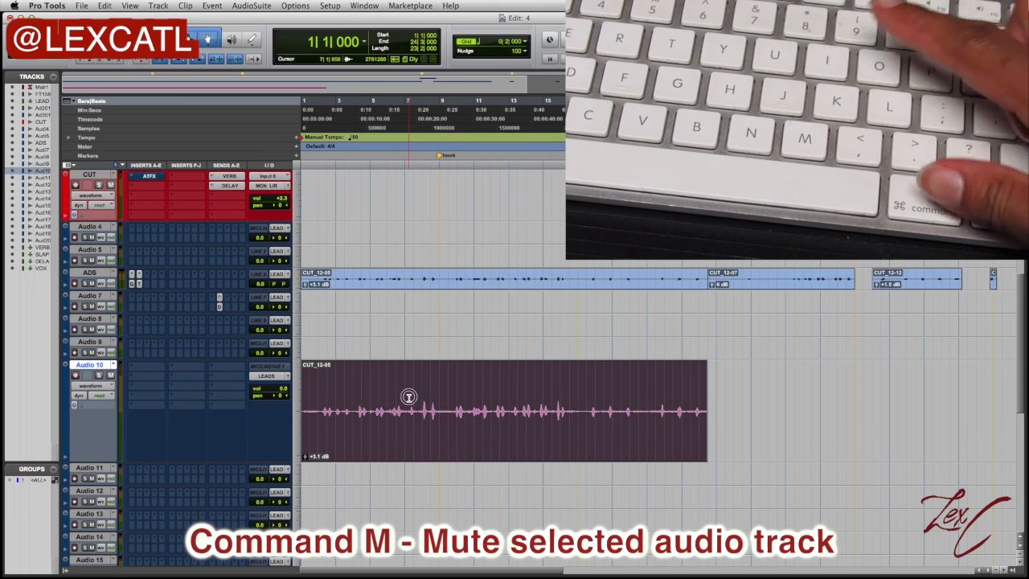
# Try to mute only the section of the Audio 10 clip from 6|1|000 to 11|1|000
pyautogui.moveTo(408, 399); pyautogui.dragTo(578, 400)
pyautogui.moveTo(387, 400); pyautogui.dragTo(474, 404)
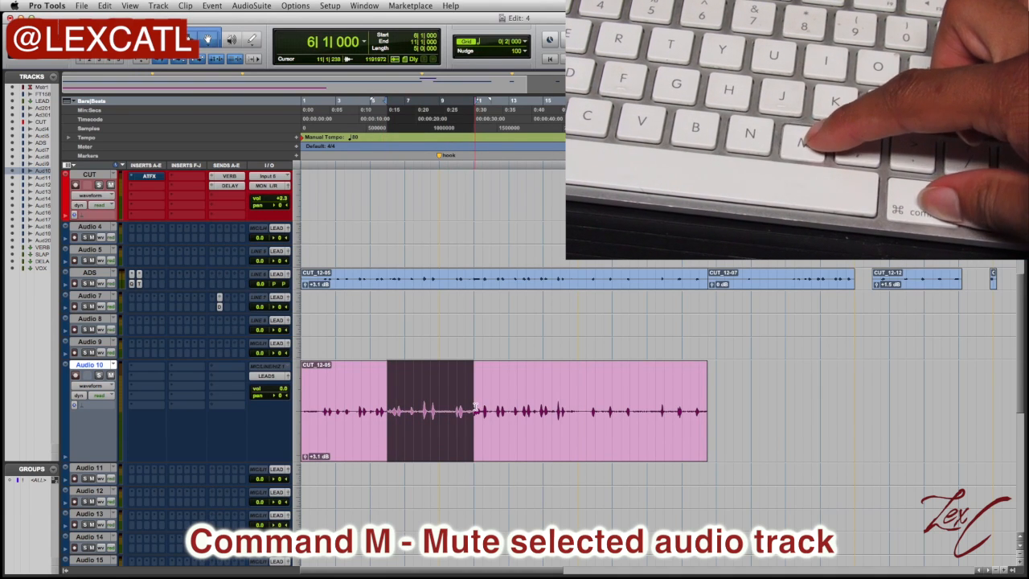
pyautogui.press('super+m')
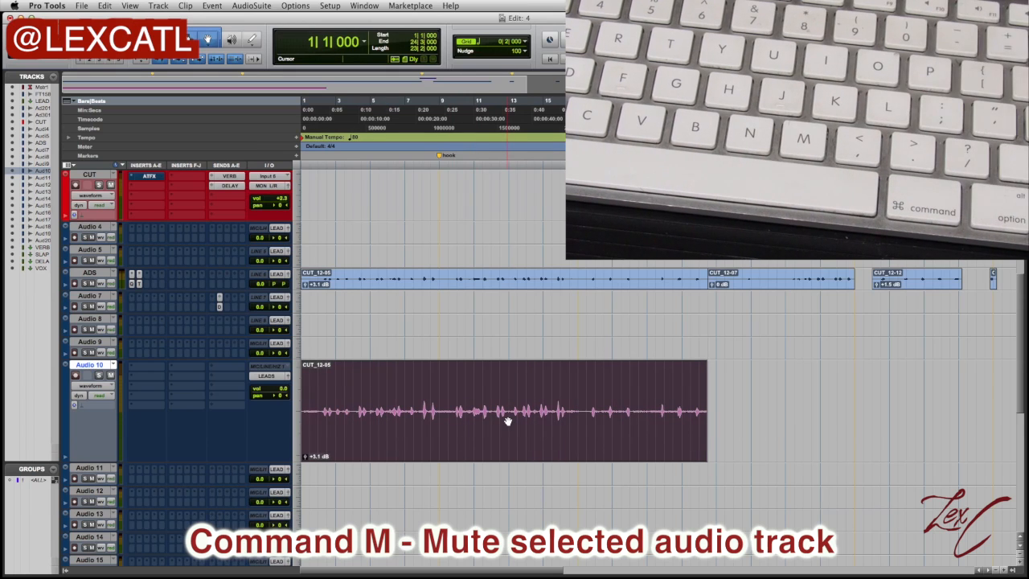
# Mute the entire clip on Audio 10 and unmute it again
pyautogui.press('super+m')
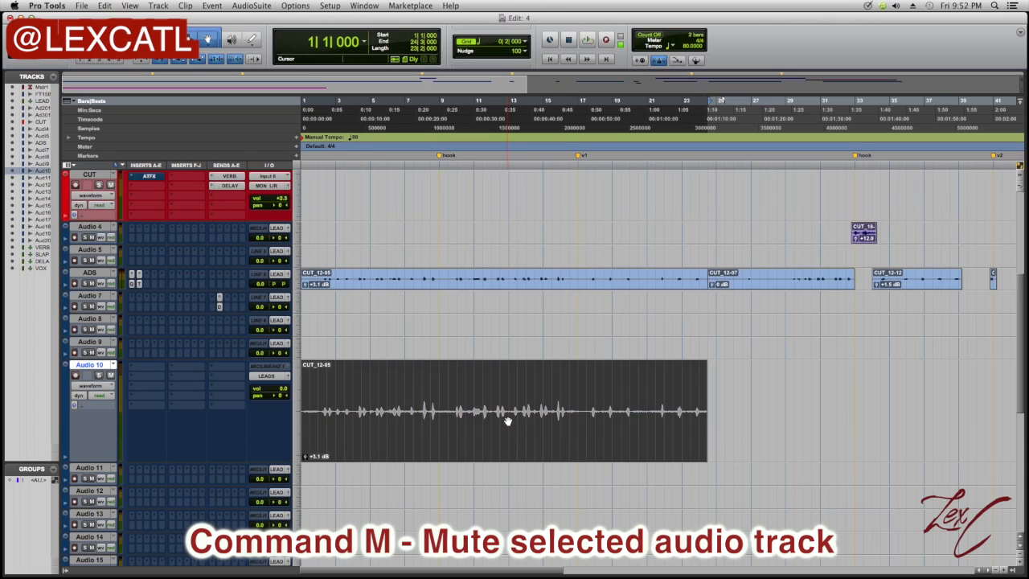
pyautogui.press('super+m')
# Trim the Audio 10 clip to the selection from 7|3|000 to 12|3|000, and undo the trim
pyautogui.moveTo(406, 393); pyautogui.dragTo(473, 404)
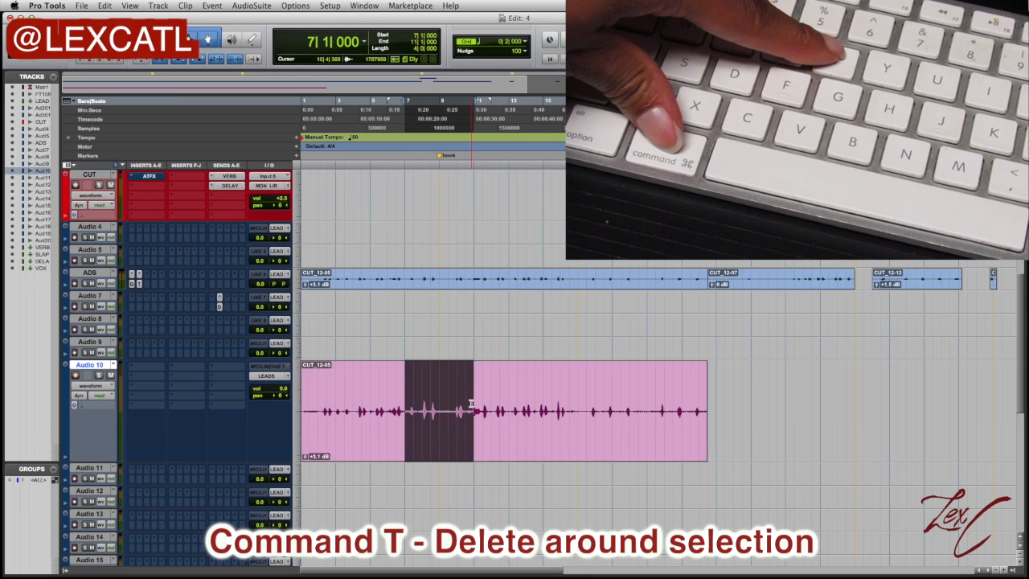
pyautogui.click(365, 404)
pyautogui.moveTo(365, 403); pyautogui.dragTo(498, 395)
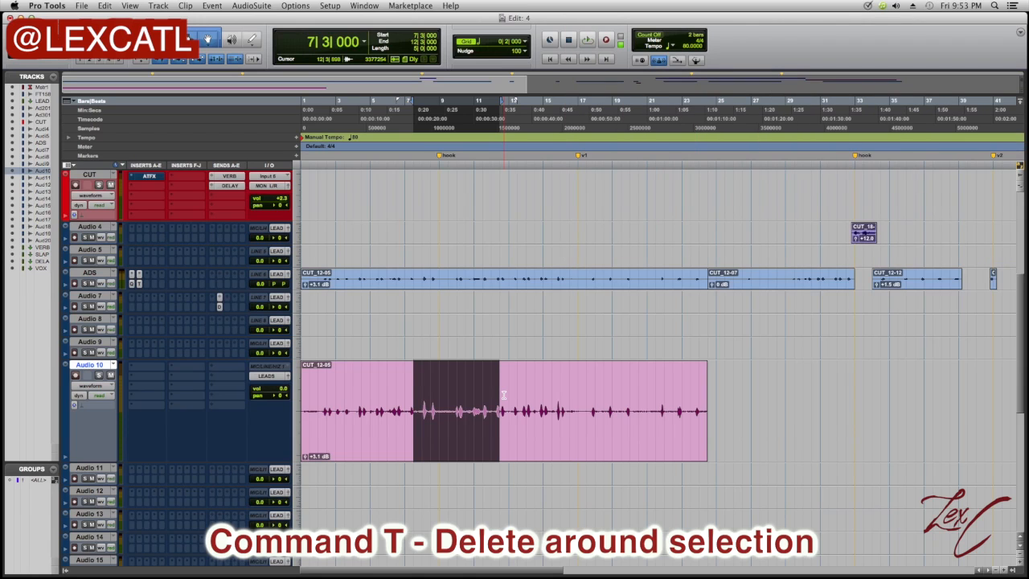
pyautogui.press('cmd+t')
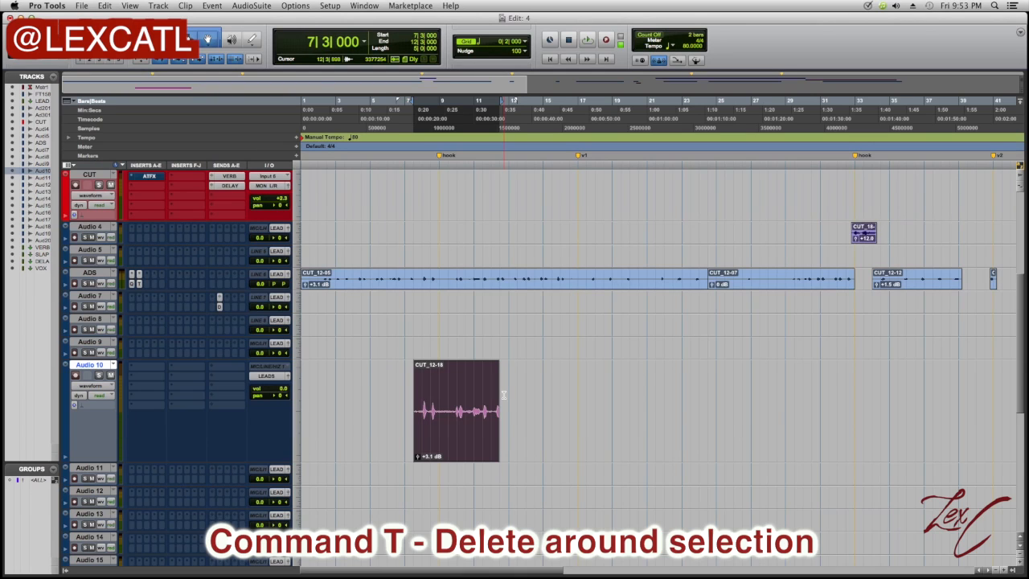
pyautogui.press('super+z')
# Trim the Audio 10 clip to the selection from 9|1|000 to 13|3|000, and undo the trim
pyautogui.moveTo(544, 388); pyautogui.dragTo(620, 389)
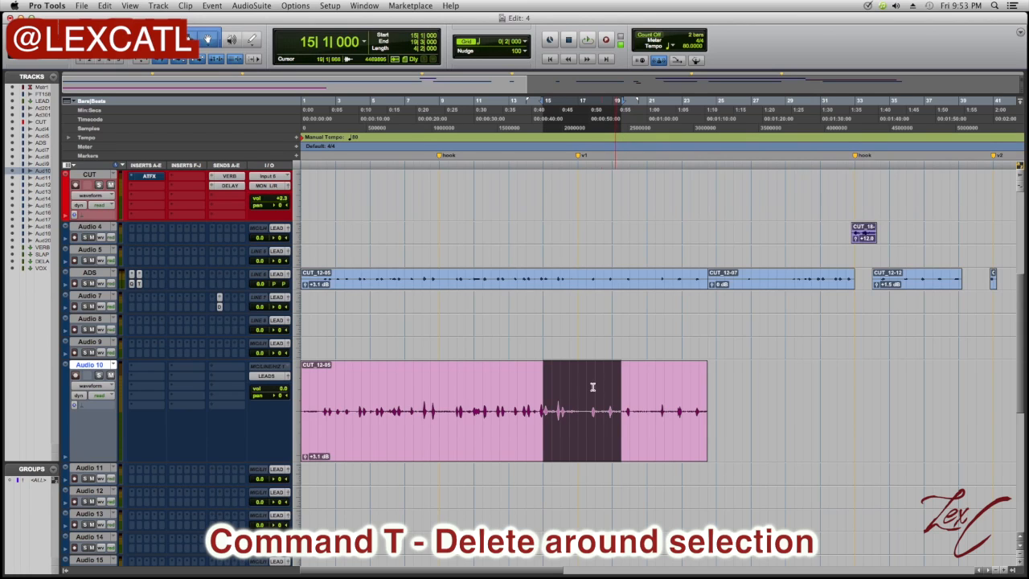
pyautogui.moveTo(439, 391); pyautogui.dragTo(517, 394)
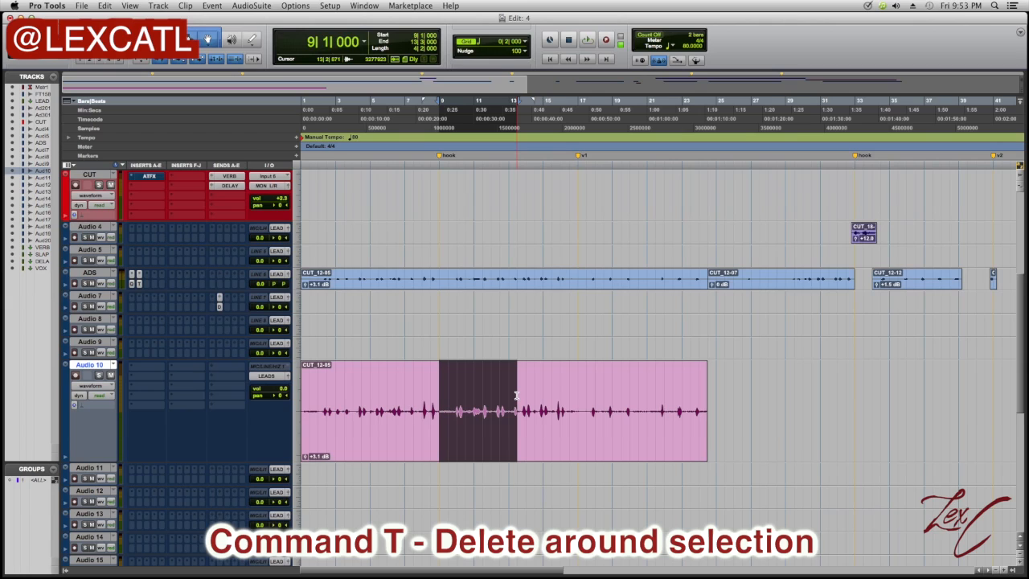
pyautogui.press('super+t')
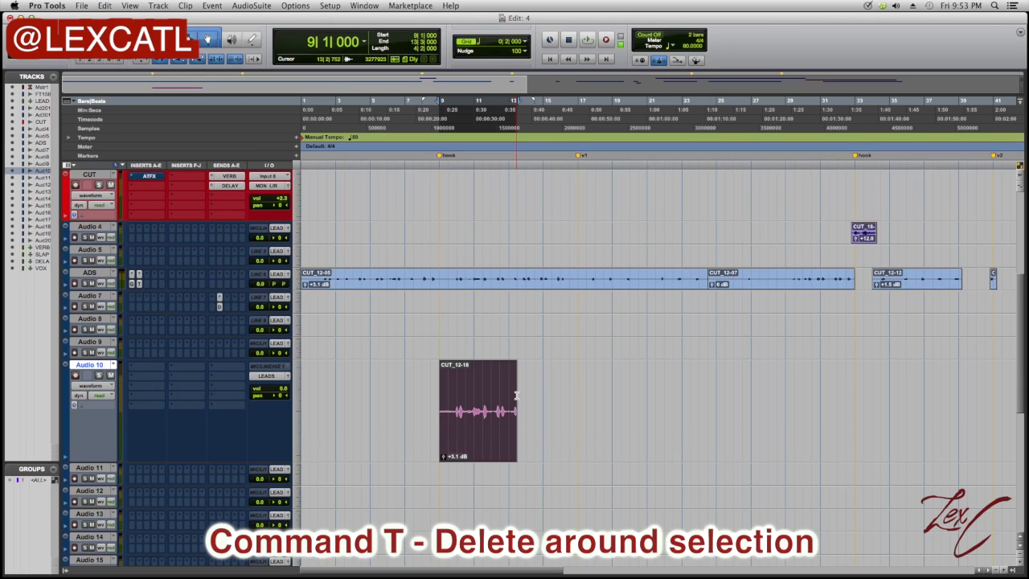
pyautogui.press('super+z')
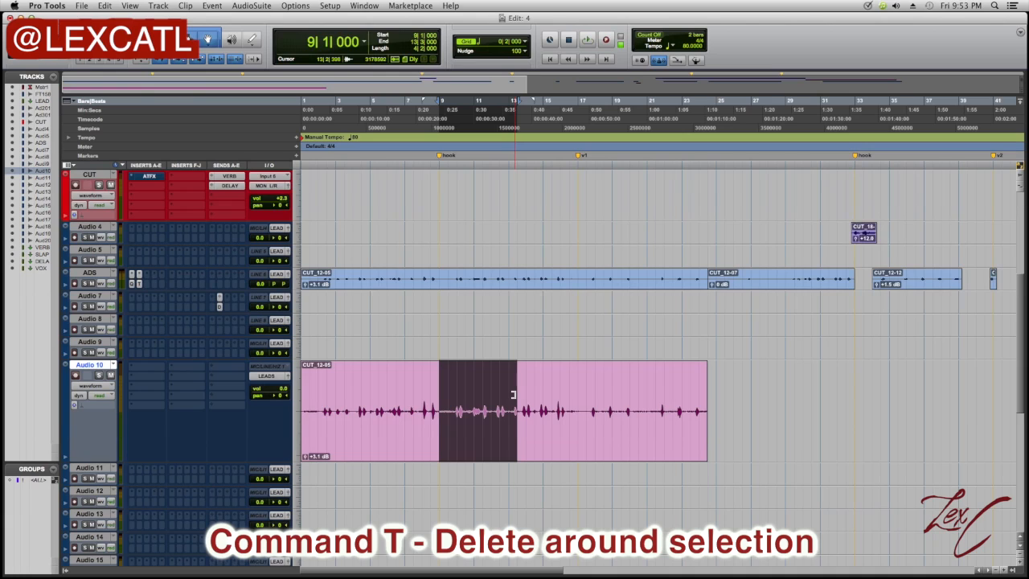
# Delete everything before 9|3|000 in the Audio 10 clip by trimming its start to the cursor
pyautogui.click(413, 404)
pyautogui.click(450, 397)
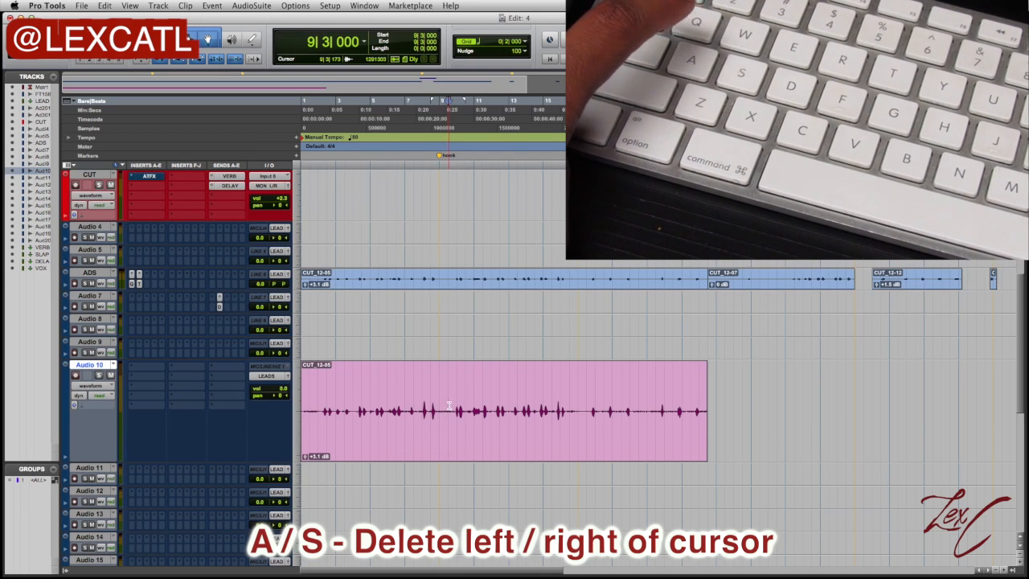
pyautogui.click(449, 400)
pyautogui.click(484, 394)
pyautogui.click(456, 384)
pyautogui.click(474, 396)
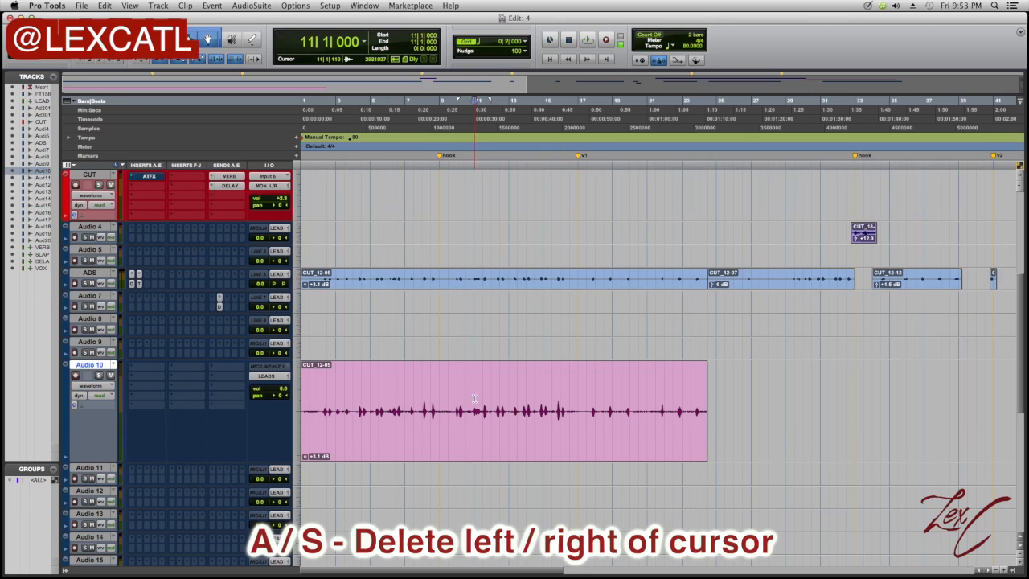
pyautogui.click(451, 384)
pyautogui.press('a')
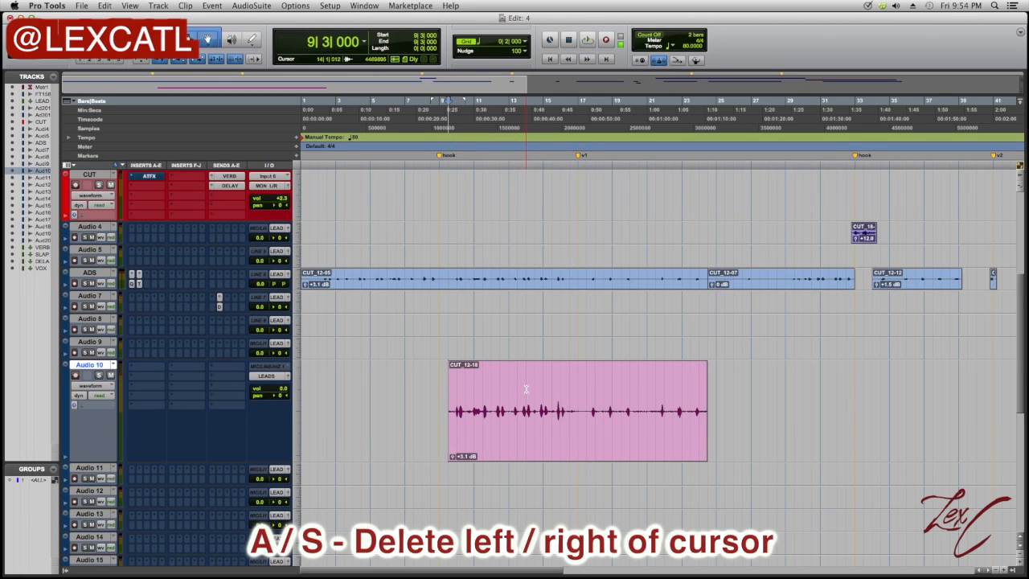
# Trim the end of the Audio 10 clip to the cursor at 17|3|000 and again at 15|3|000
pyautogui.click(587, 382)
pyautogui.press('s')
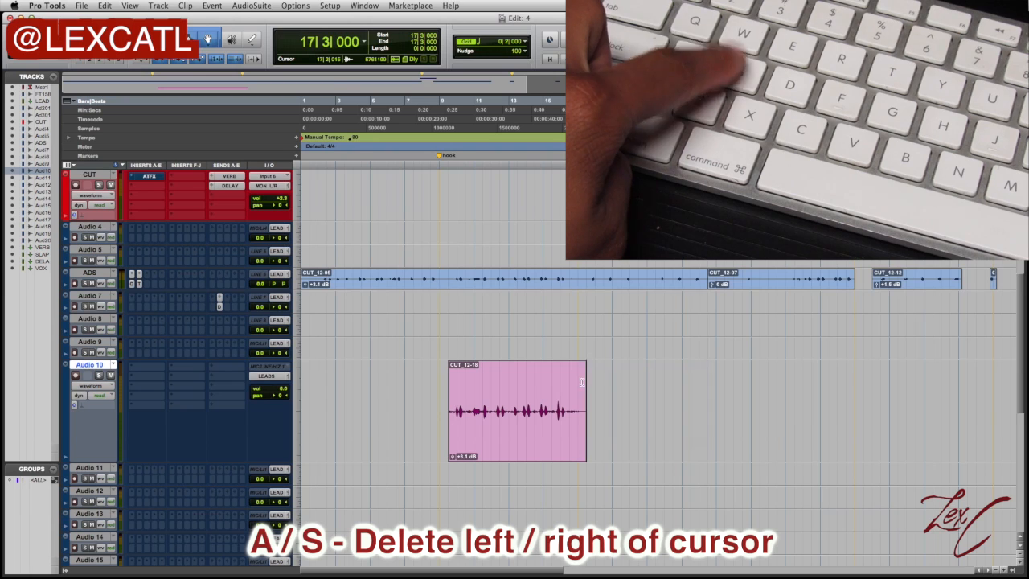
pyautogui.click(553, 387)
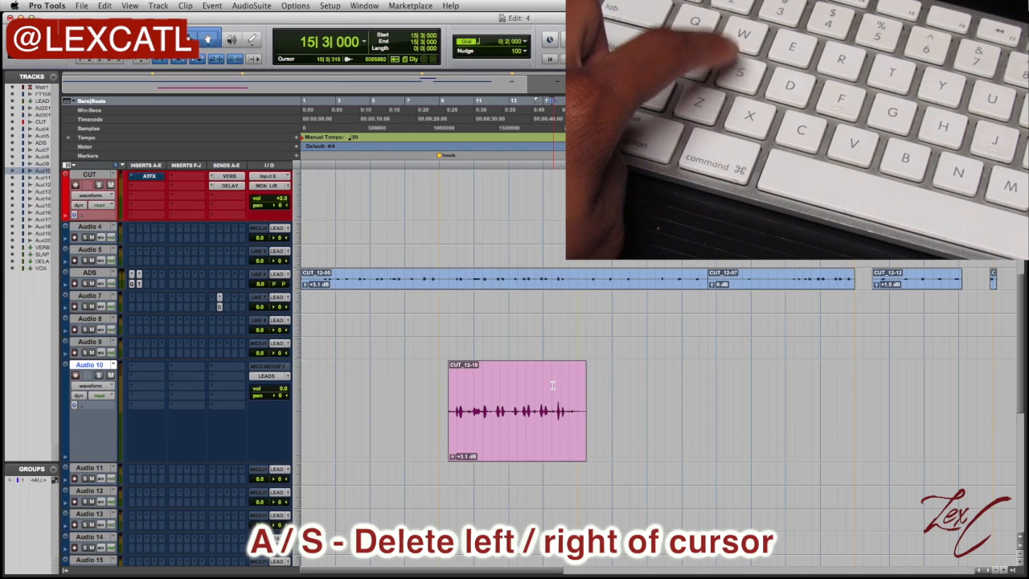
pyautogui.press('s')
# Trim the start of the Audio 10 clip to 12|1|000, and undo all the trims back to the full original clip
pyautogui.click(493, 385)
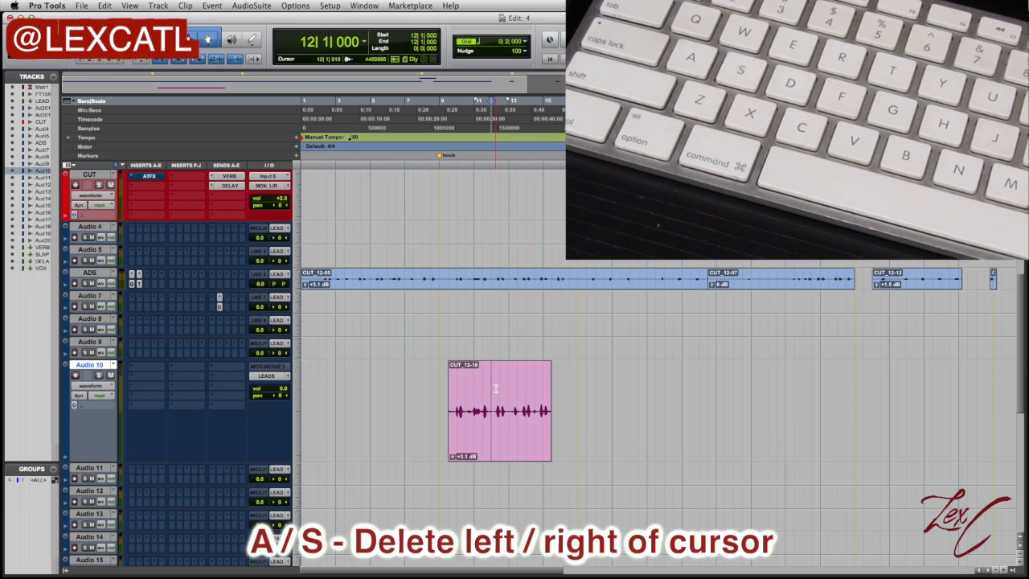
pyautogui.press('a')
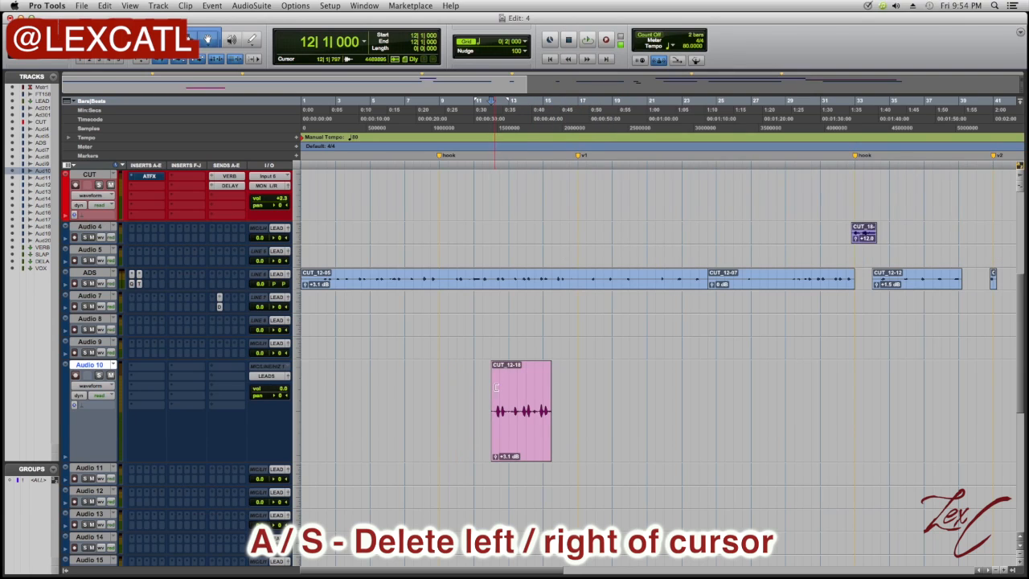
pyautogui.press('super+z')
pyautogui.press('super+z')
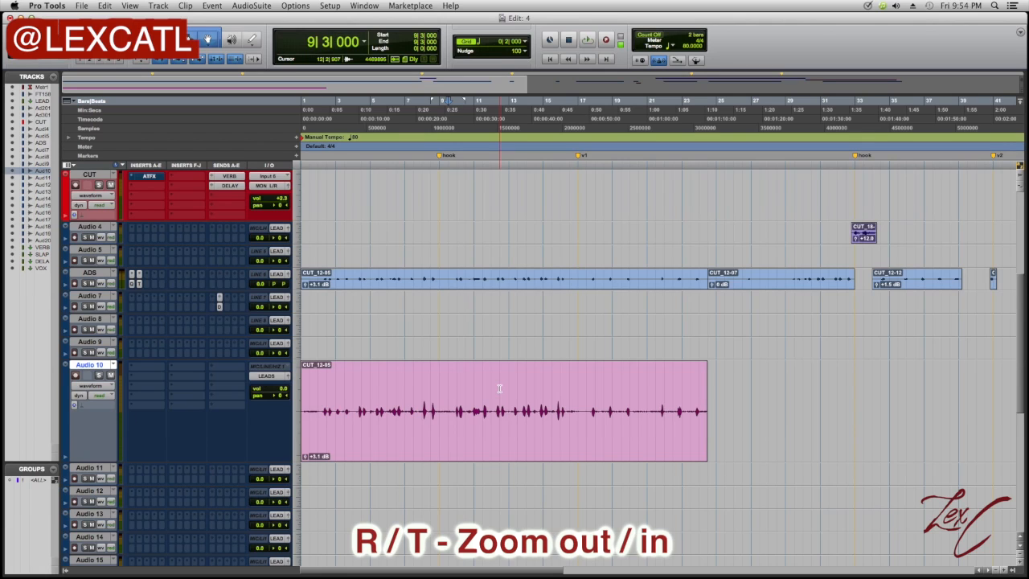
# Select the Audio 10 clip from 6|1|000 to 10|3|000 and zoom in horizontally on the selection's start
pyautogui.moveTo(413, 410); pyautogui.dragTo(473, 408)
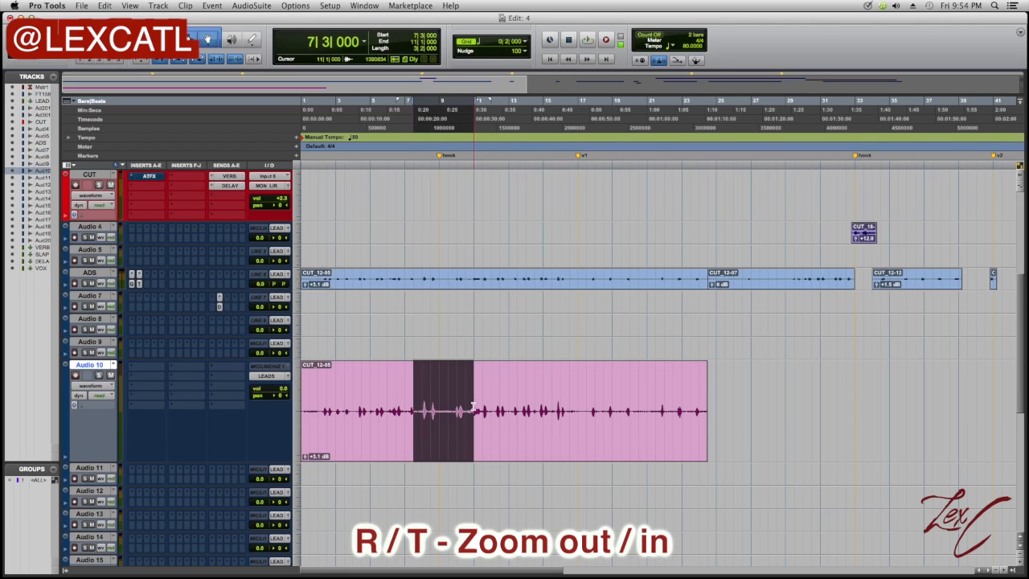
pyautogui.click(391, 398)
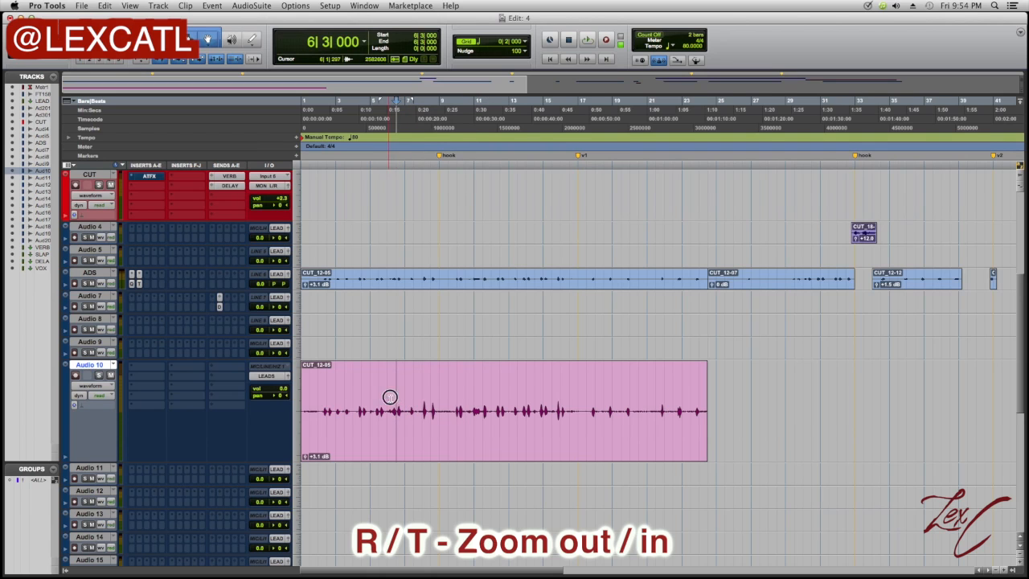
pyautogui.moveTo(390, 397); pyautogui.dragTo(463, 399)
pyautogui.press('t')
pyautogui.press('t')
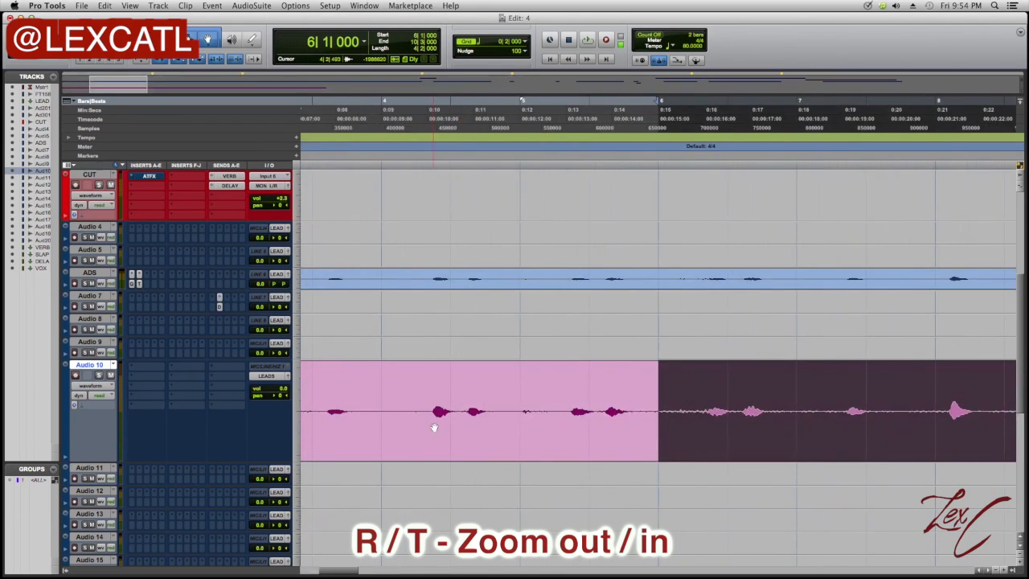
# Zoom the timeline out horizontally until the clips of the whole session fit in a small part of the view
pyautogui.press('r')
pyautogui.press('r')
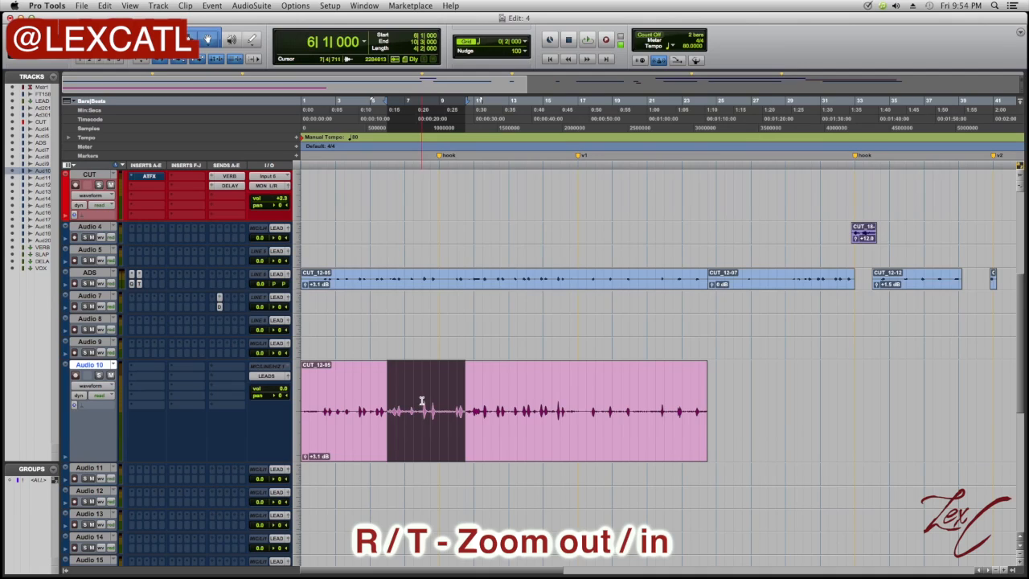
pyautogui.press('r')
pyautogui.press('r')
pyautogui.press('r')
pyautogui.press('r')
pyautogui.press('r')
pyautogui.press('r')
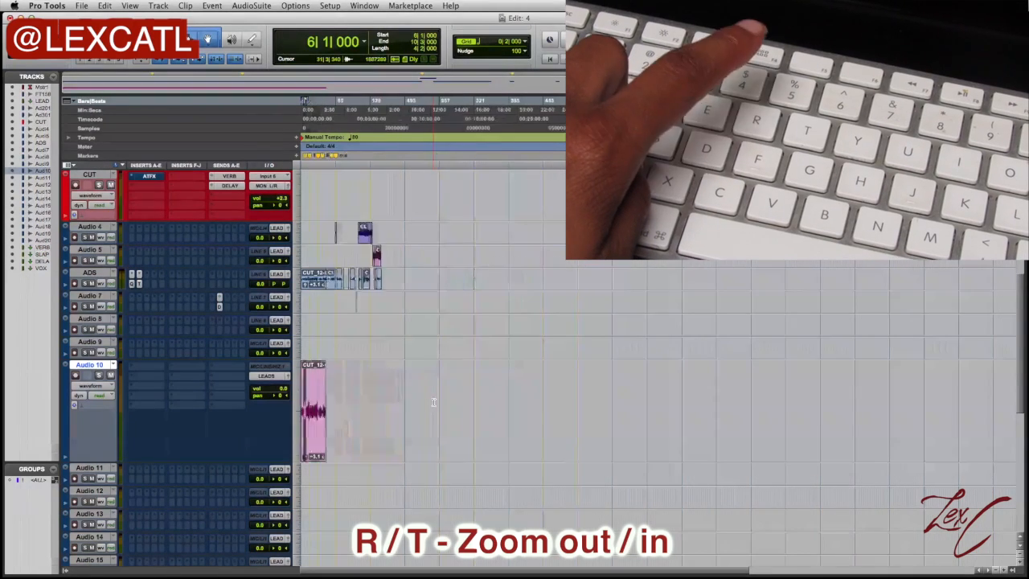
# Zoom the timeline back in around 6|1|000 until the individual phrases of the Audio 10 waveform are large
pyautogui.press('t')
pyautogui.press('t')
pyautogui.press('t')
pyautogui.press('t')
pyautogui.press('t')
pyautogui.press('t')
pyautogui.press('t')
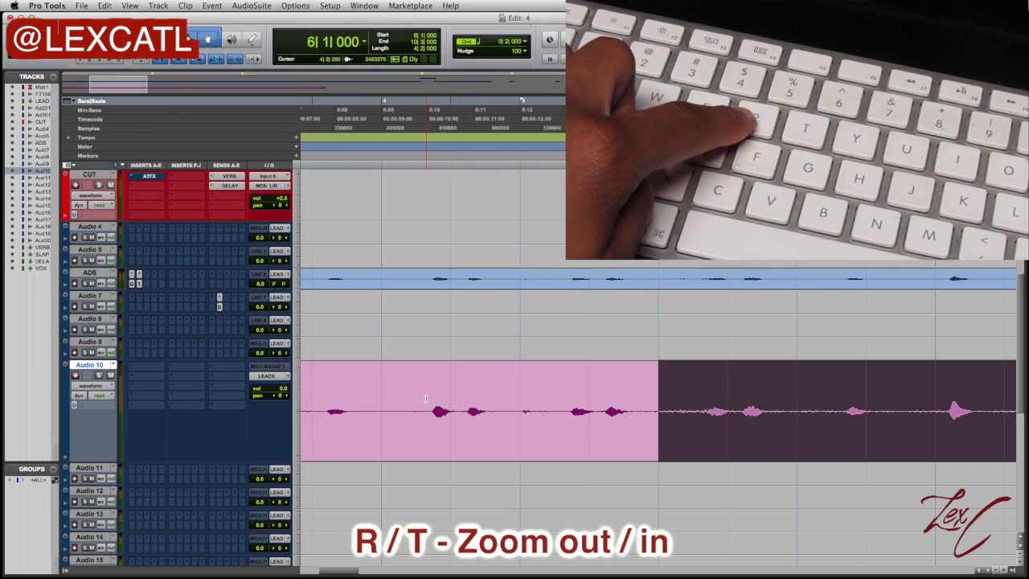
# Zoom the timeline out and try selecting short ranges of the Audio 10 clip, including 5|1|000 to 7|1|000
pyautogui.press('r')
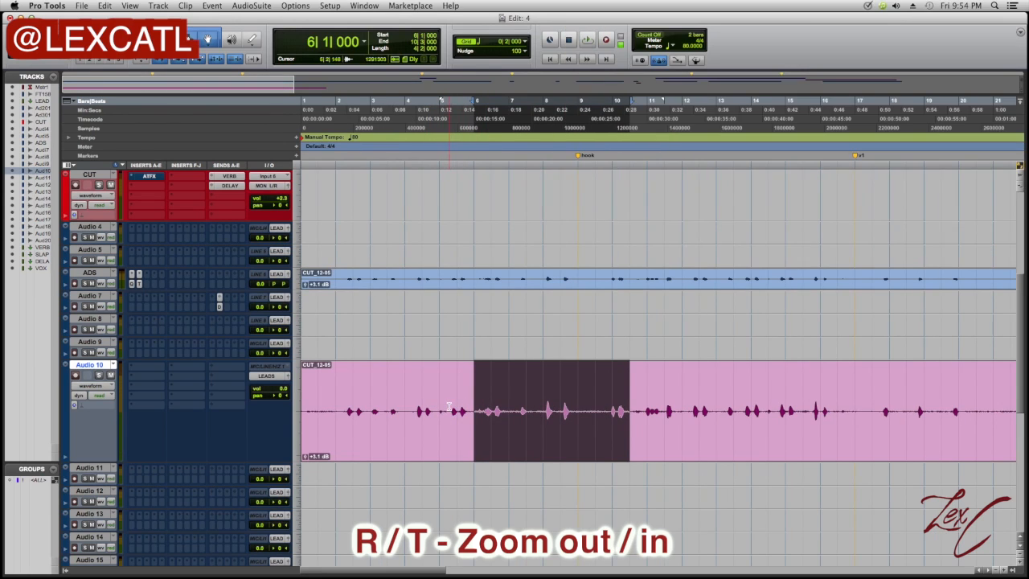
pyautogui.moveTo(458, 406); pyautogui.dragTo(473, 403)
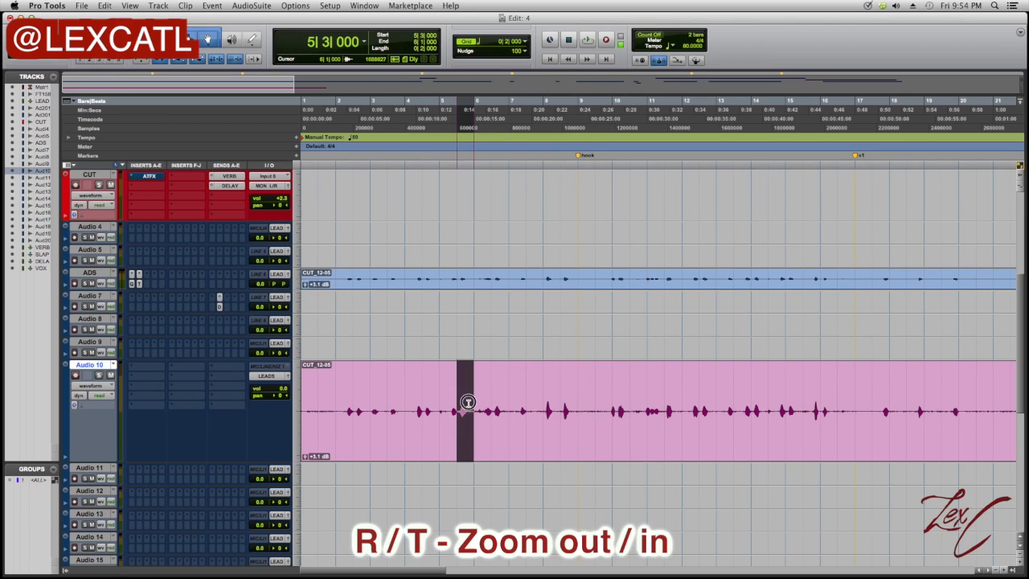
pyautogui.click(439, 400)
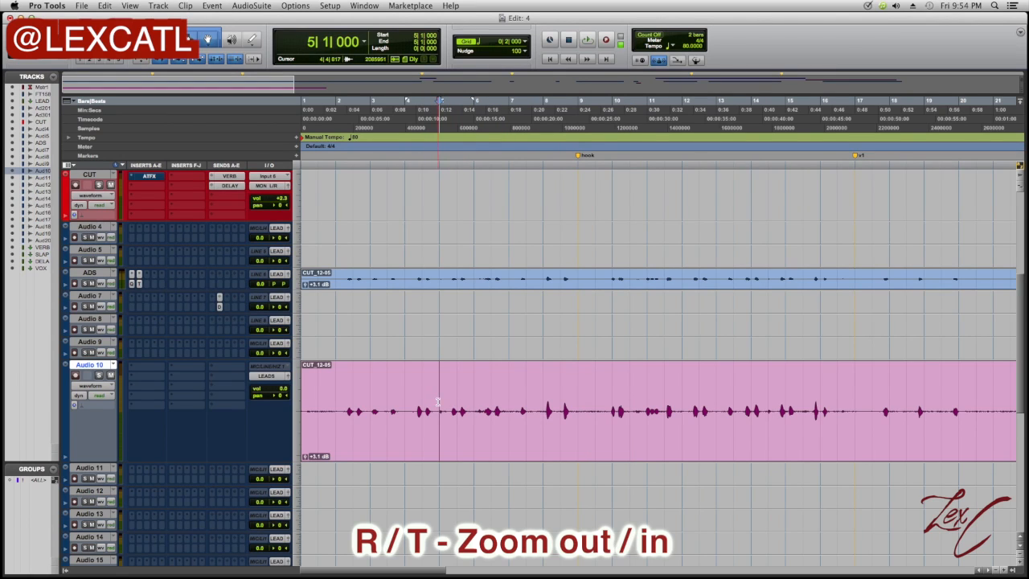
pyautogui.moveTo(437, 403); pyautogui.dragTo(502, 411)
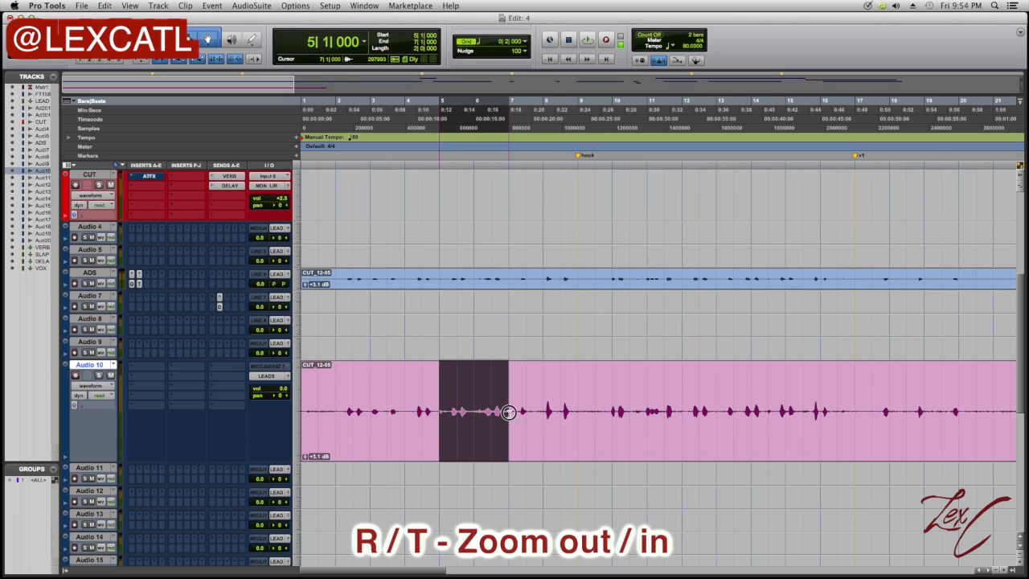
# Zoom in closely on a cursor position at 5|1|000 and select the Audio 10 clip from 5|1|015 to 5|1|701
pyautogui.click(443, 378)
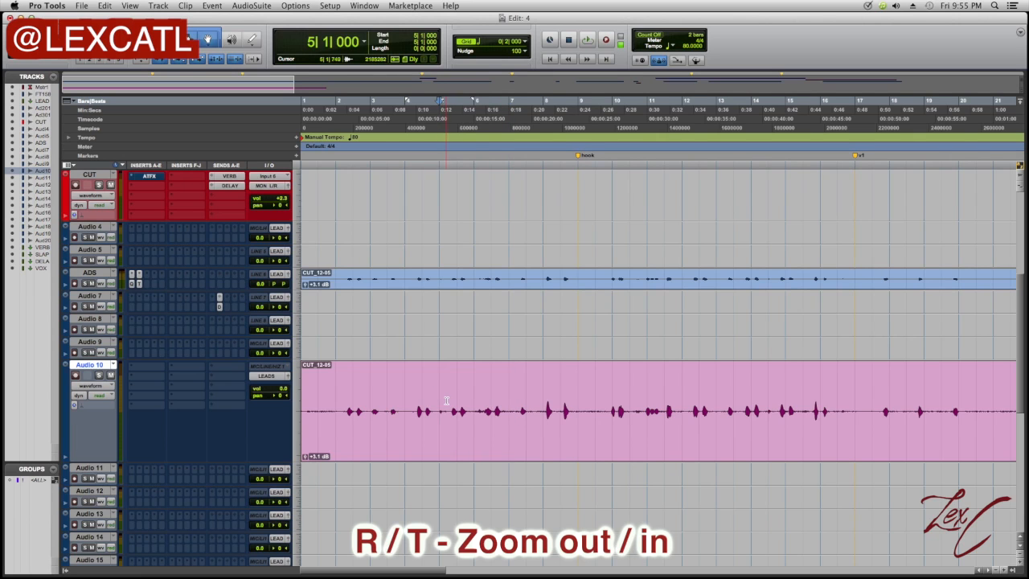
pyautogui.press('t')
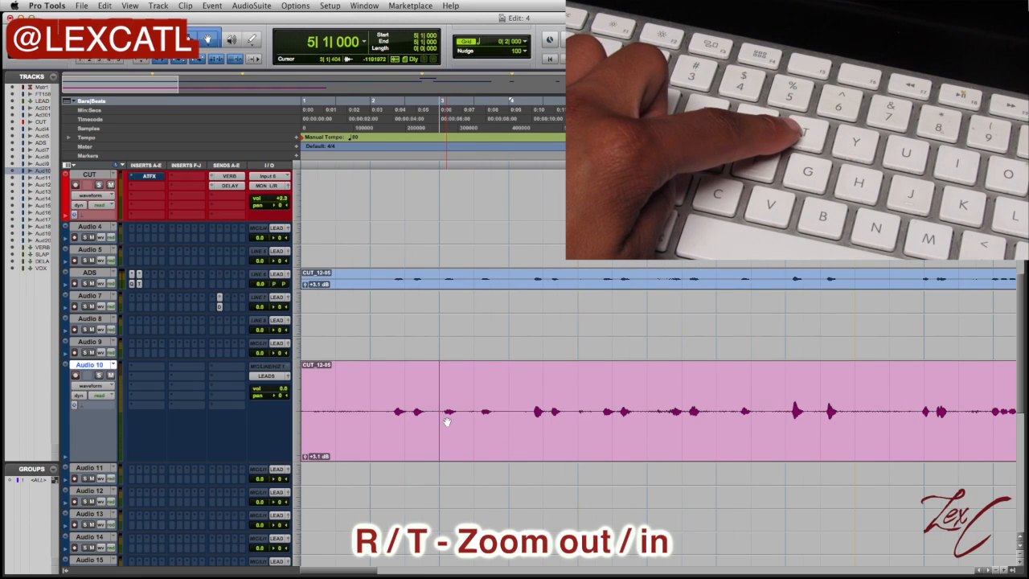
pyautogui.press('t')
pyautogui.press('t')
pyautogui.press('t')
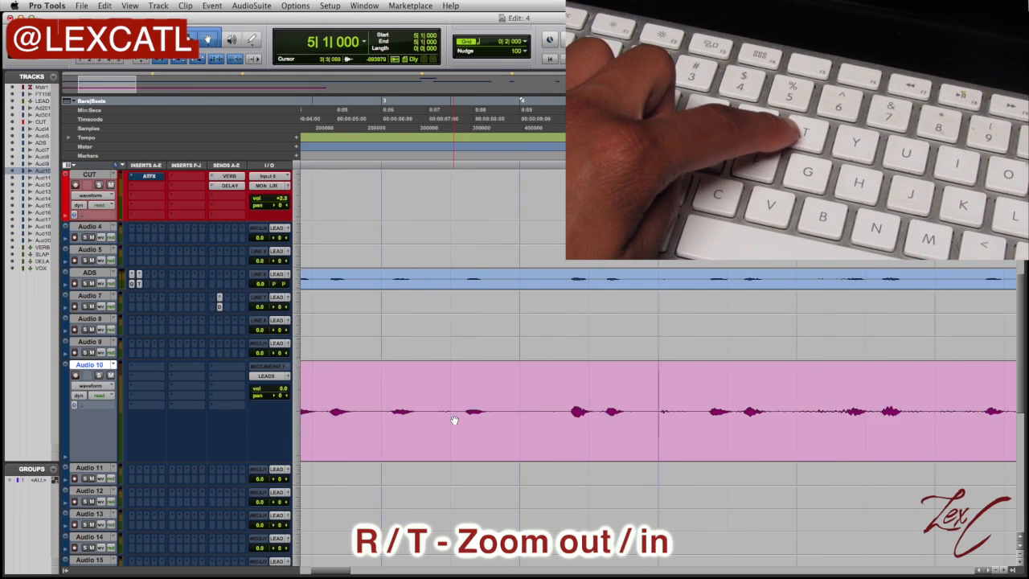
pyautogui.press('t')
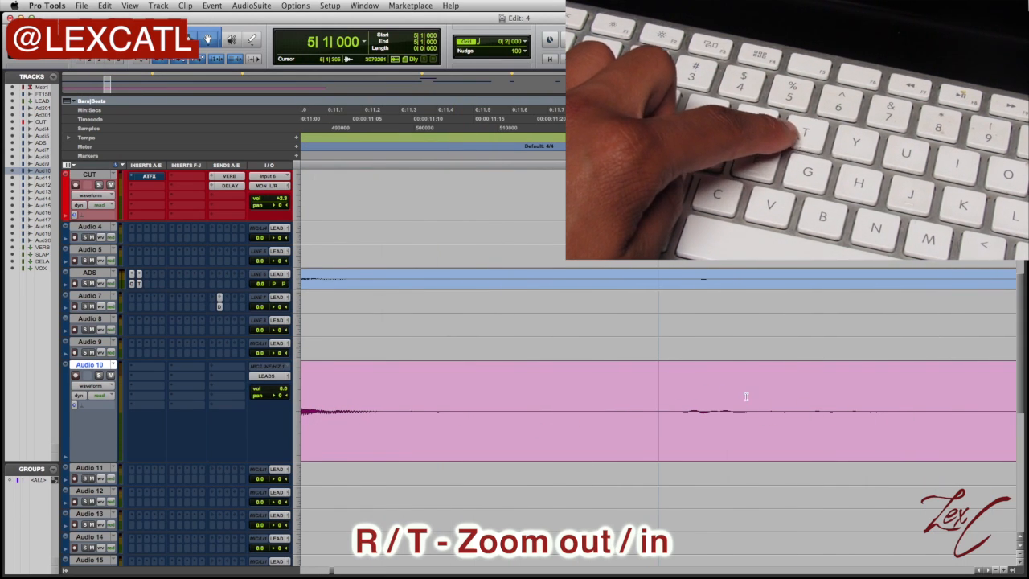
pyautogui.click(700, 394)
pyautogui.moveTo(700, 394); pyautogui.dragTo(850, 395)
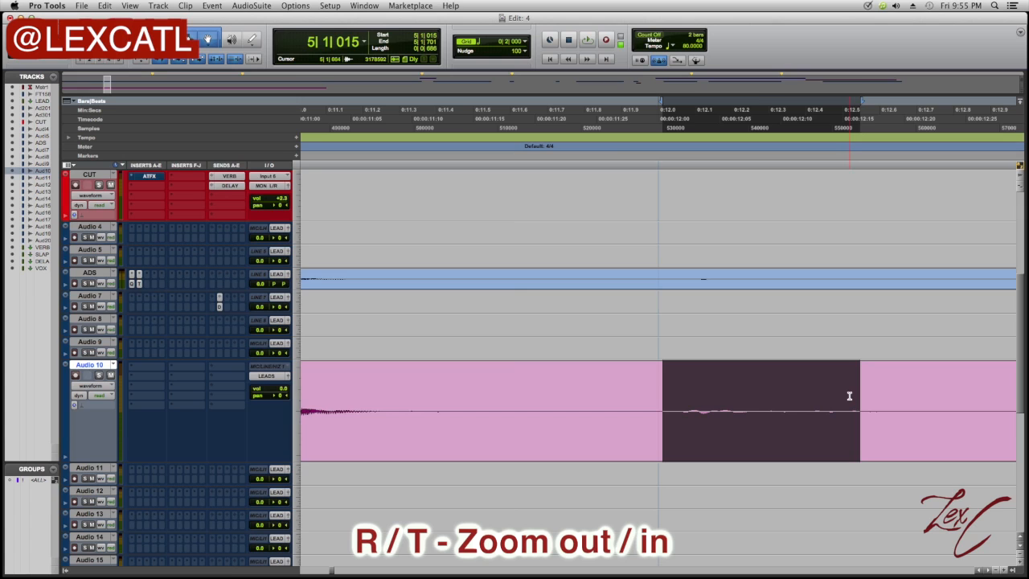
# Zoom the timeline back out horizontally until the whole Audio 10 clip fits in the view
pyautogui.press('r')
pyautogui.press('r')
pyautogui.press('r')
pyautogui.press('r')
pyautogui.press('r')
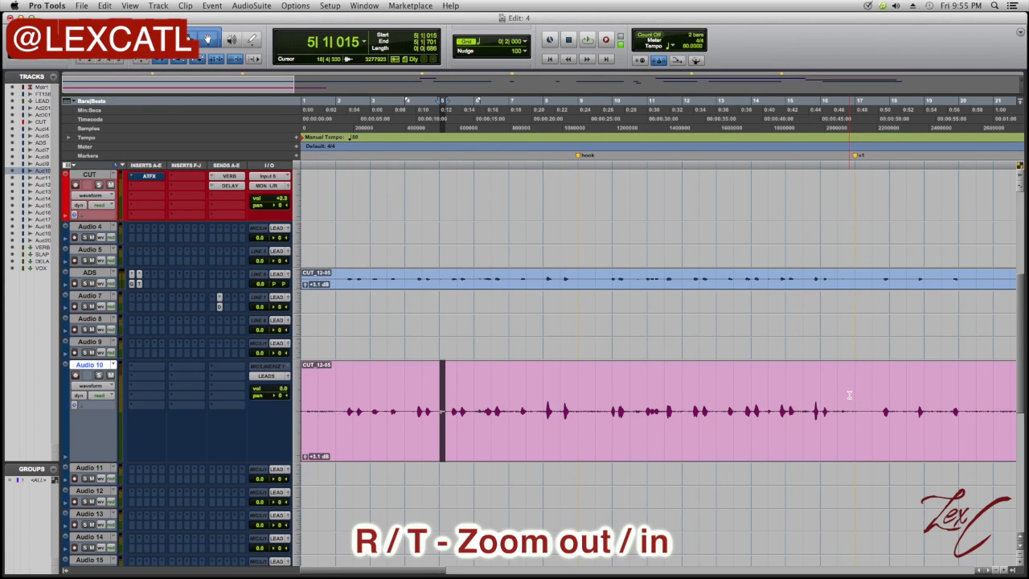
pyautogui.press('r')
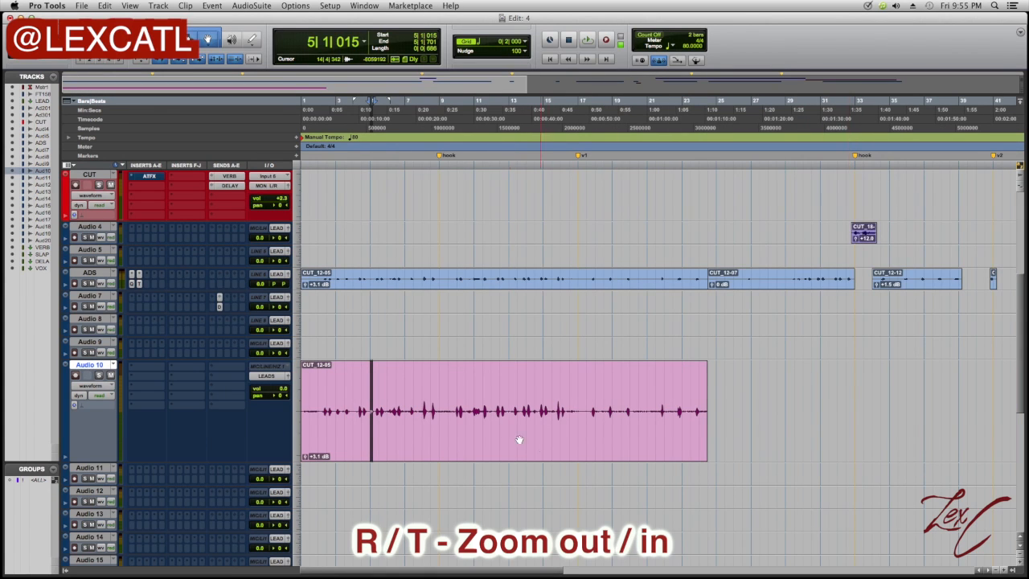